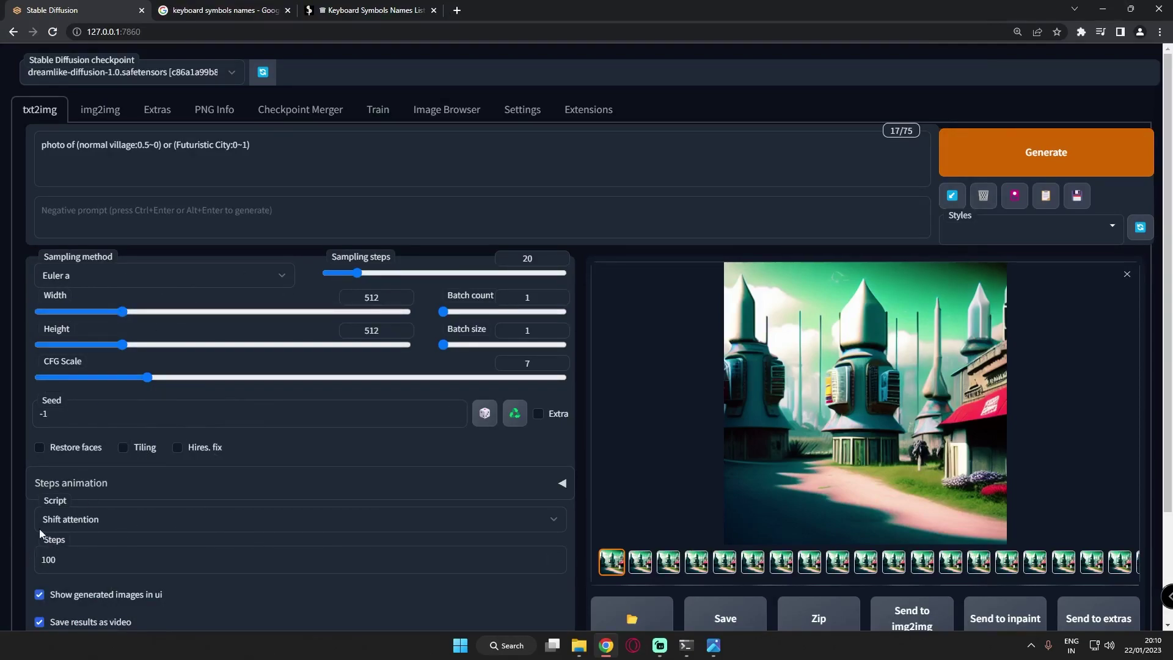
- Load the available extensions from the index URL, browse the list, and return to the installed extensions
{"action": "left_click", "coordinate": [587, 110]}
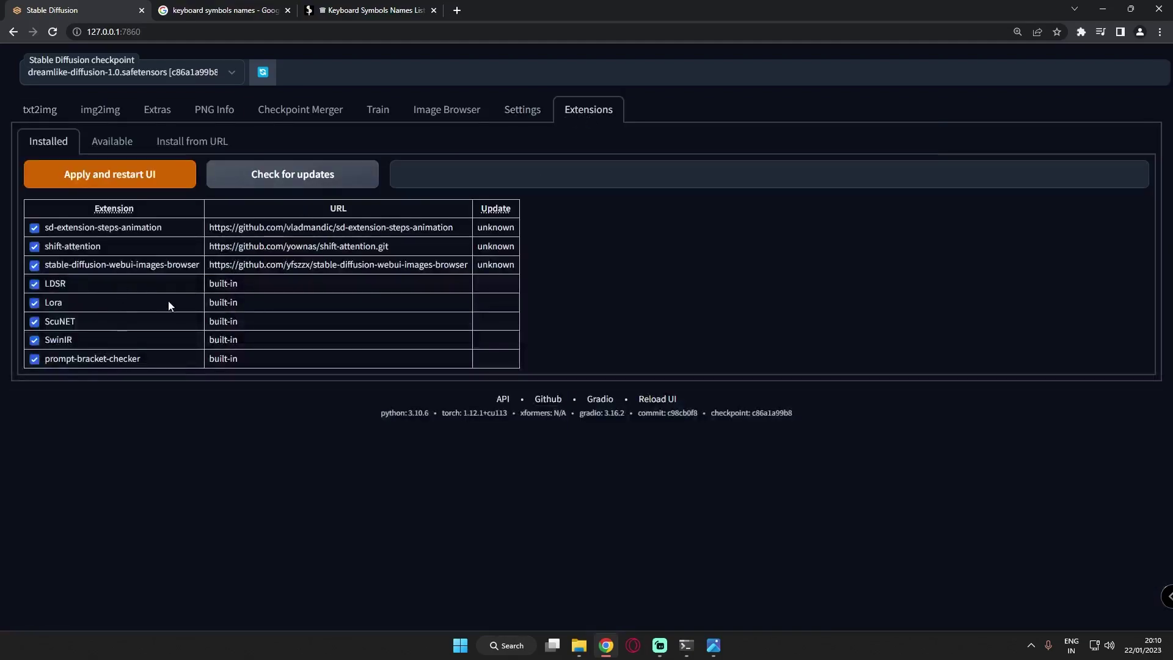
{"action": "left_click", "coordinate": [112, 141]}
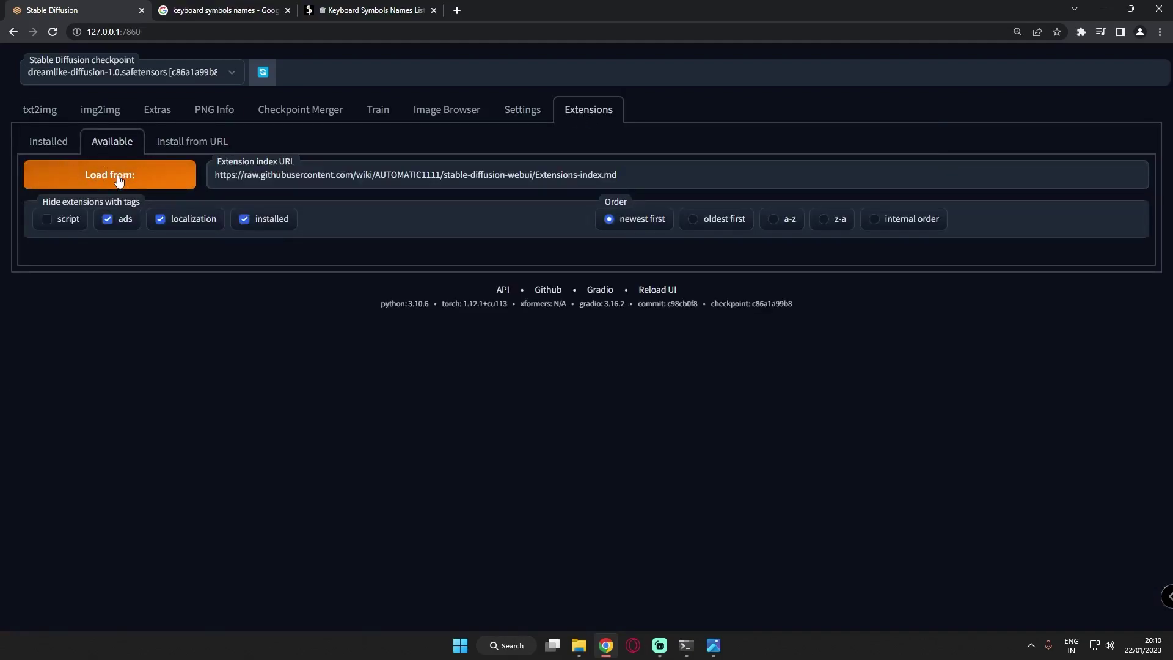
{"action": "left_click", "coordinate": [106, 176]}
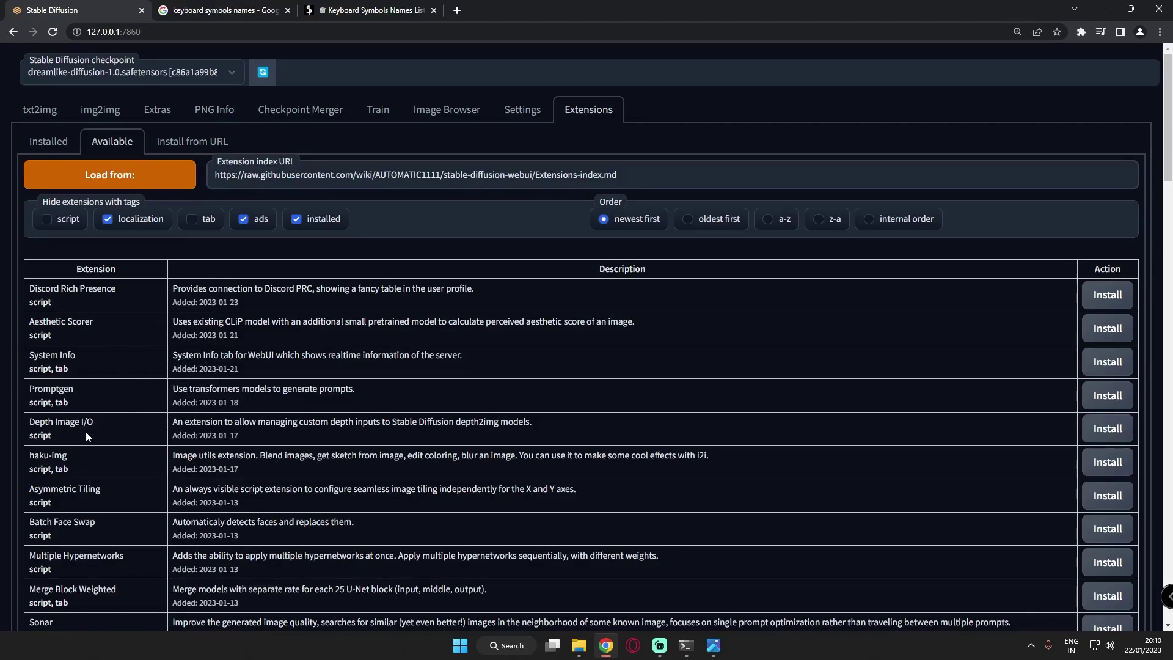
{"action": "scroll", "coordinate": [155, 442], "scroll_direction": "down", "scroll_amount": 6}
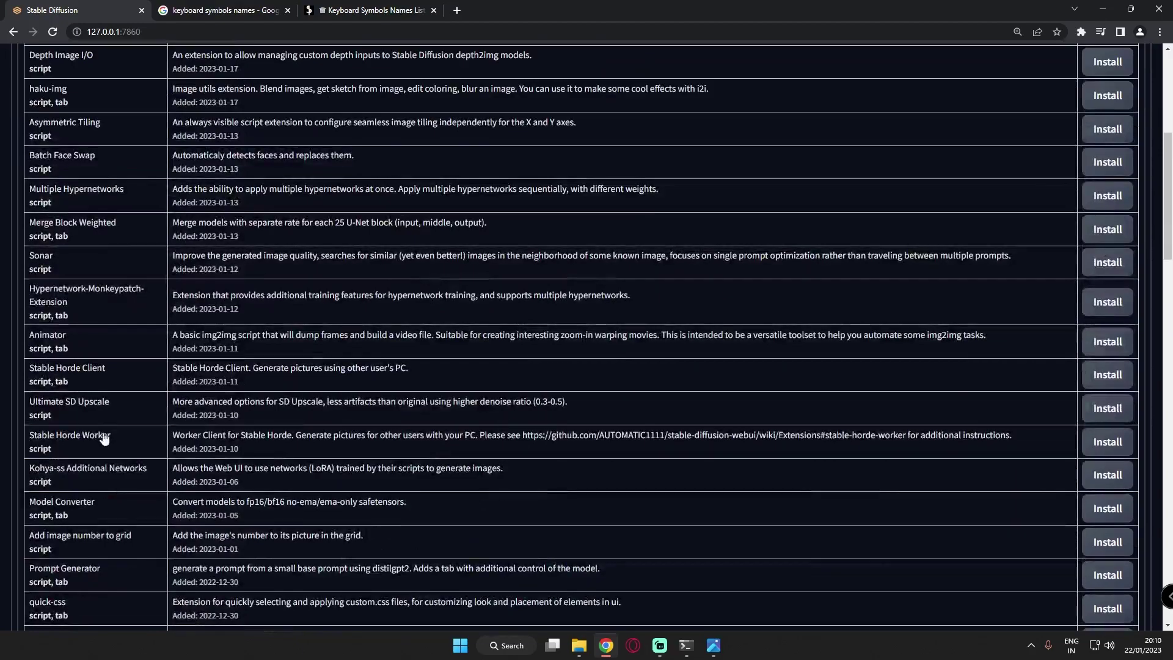
{"action": "scroll", "coordinate": [214, 366], "scroll_direction": "up", "scroll_amount": 6}
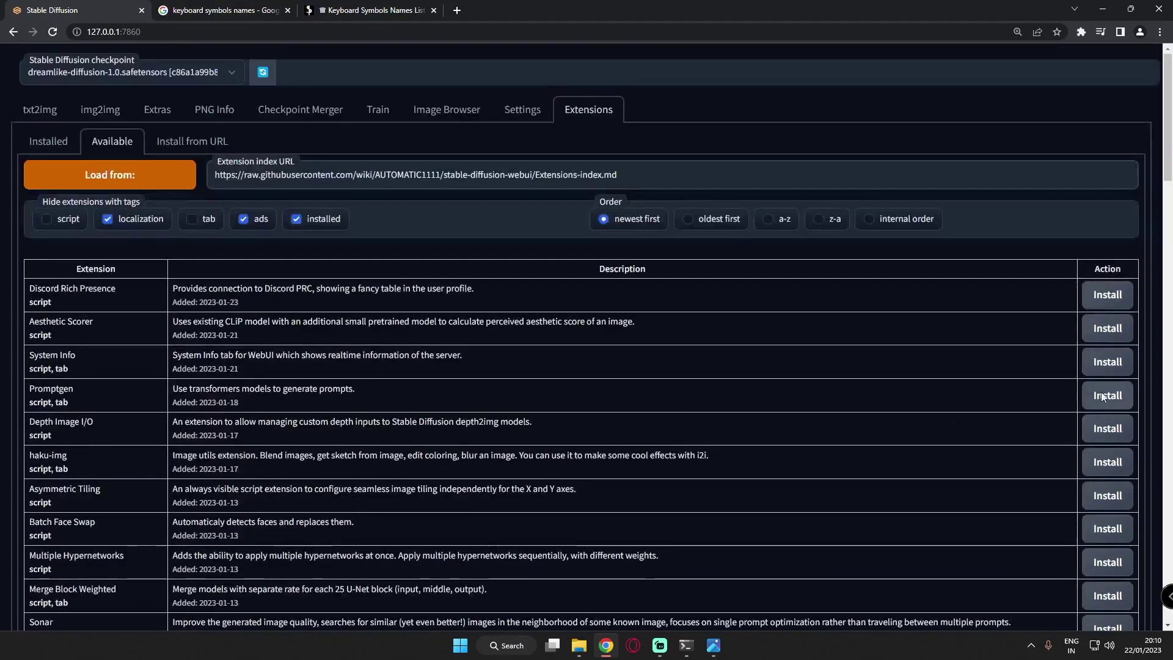
{"action": "left_click", "coordinate": [43, 143]}
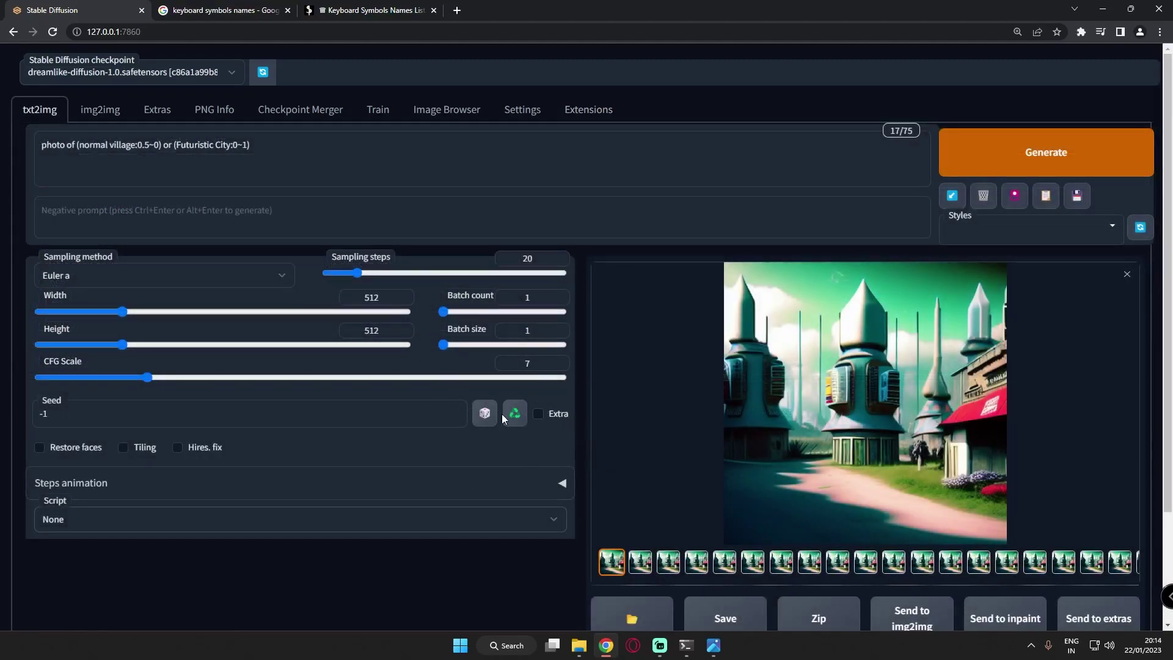
- Select Shift attention as the txt2img script and review its step, video and frame-rate options
{"action": "left_click", "coordinate": [545, 524]}
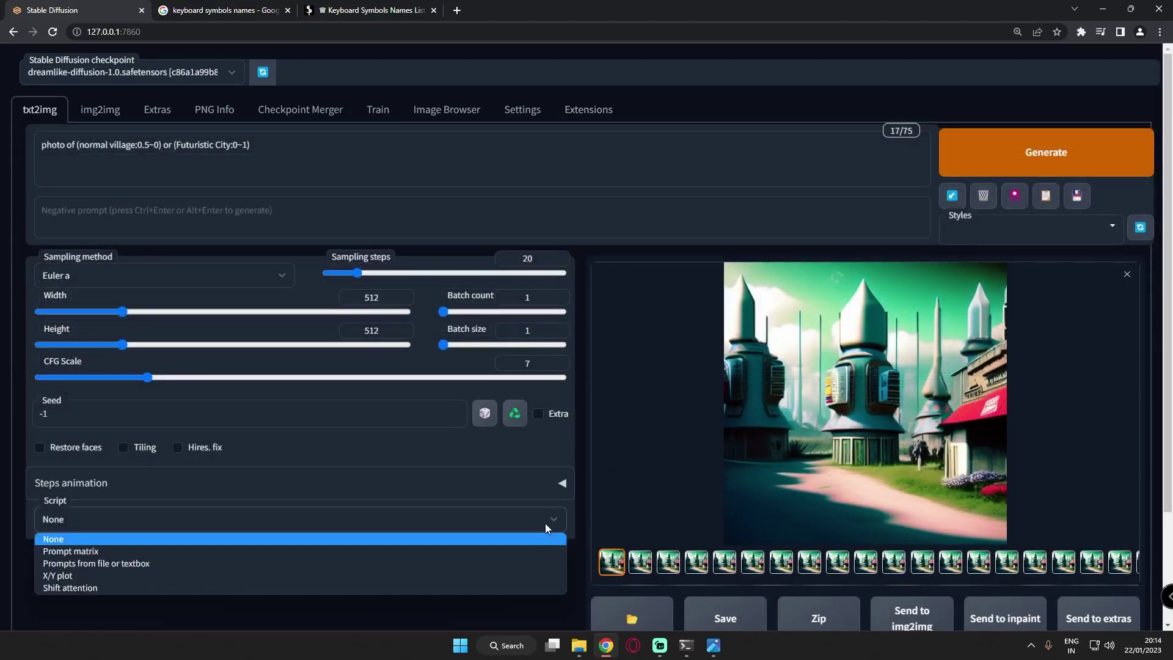
{"action": "left_click", "coordinate": [60, 588]}
{"action": "scroll", "coordinate": [85, 488], "scroll_direction": "down", "scroll_amount": 1}
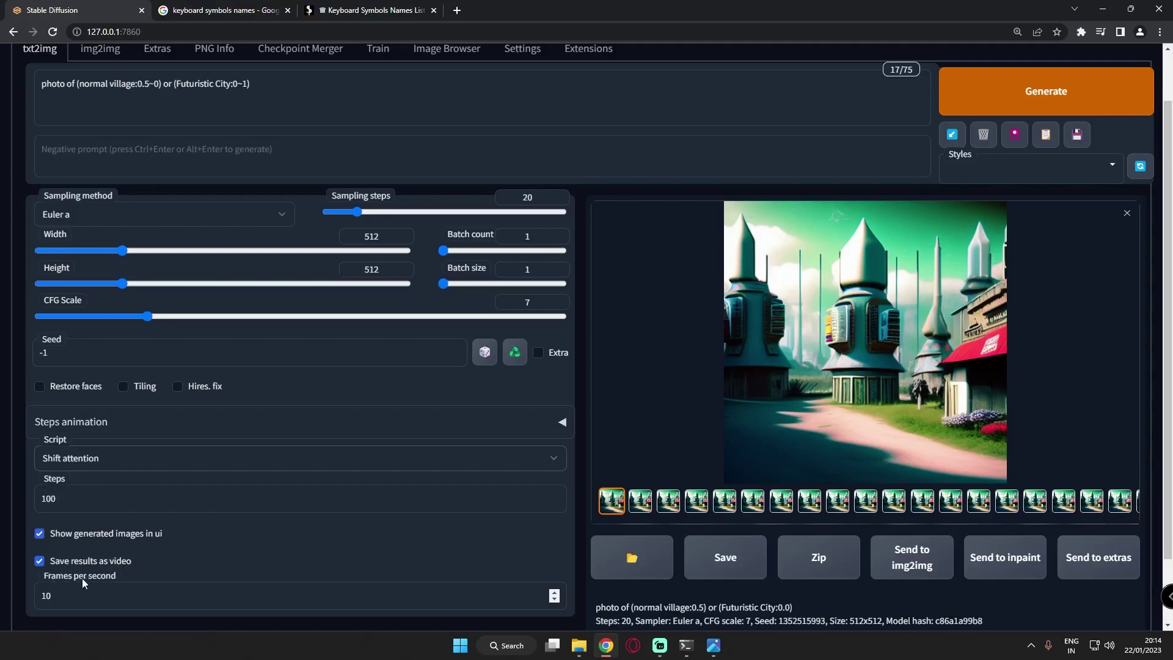
{"action": "scroll", "coordinate": [110, 582], "scroll_direction": "down", "scroll_amount": 2}
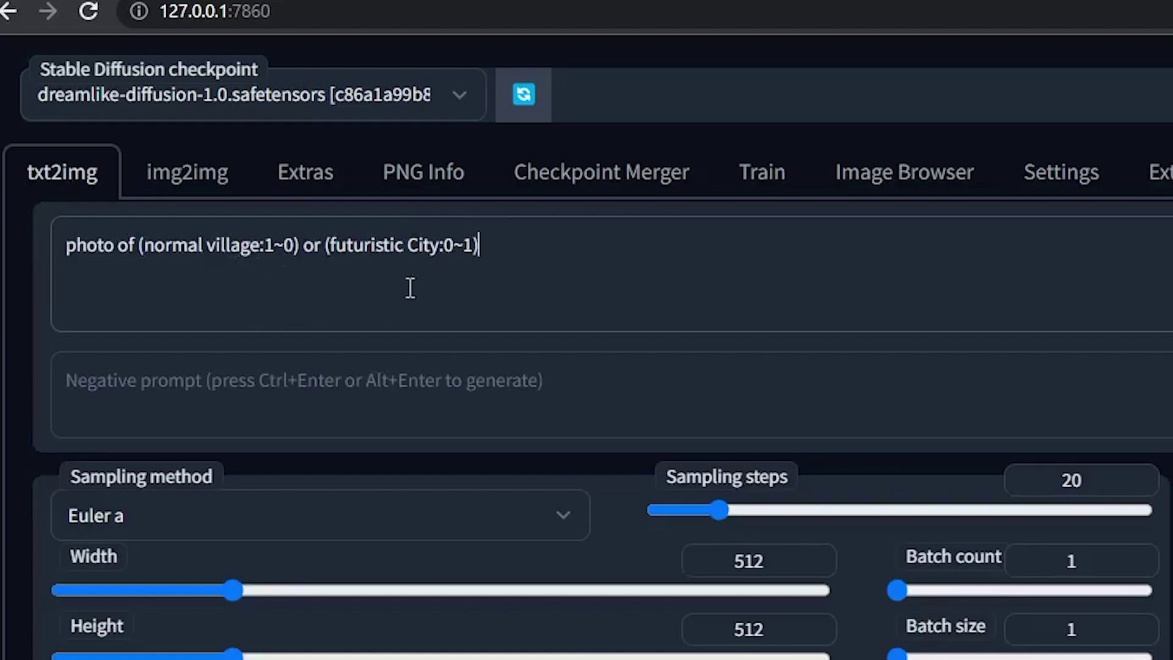
- Examine the two weighted subjects in the prompt, "normal village" and "futuristic City"
{"action": "left_click", "coordinate": [263, 319]}
{"action": "left_click_drag", "start_coordinate": [145, 248], "coordinate": [260, 248]}
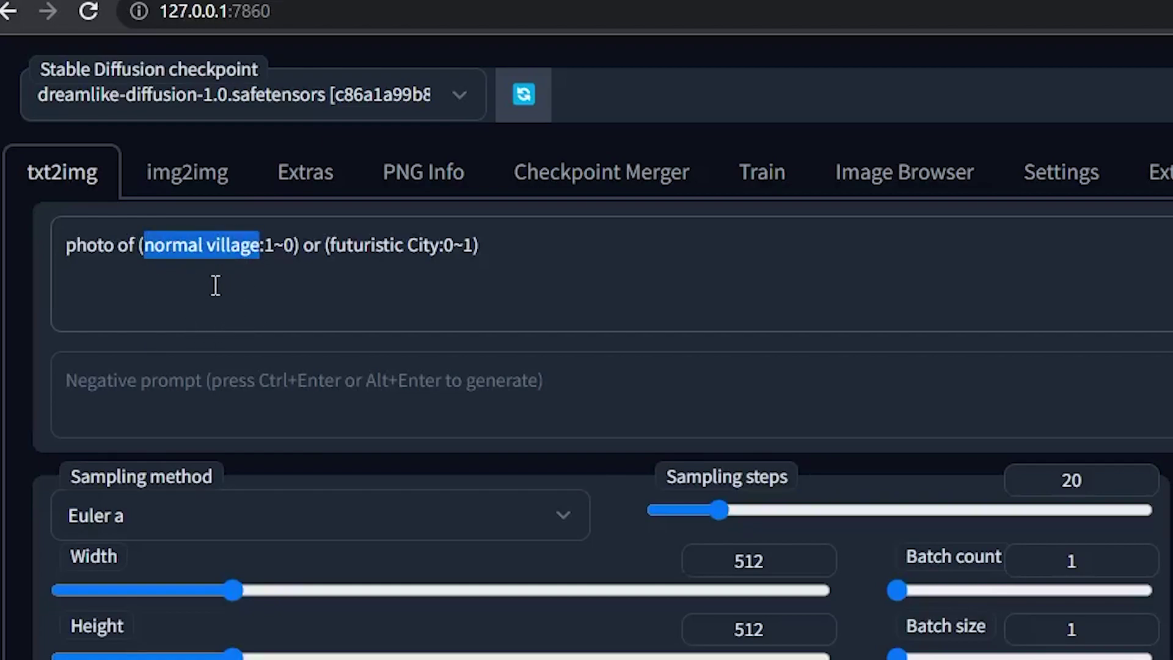
{"action": "left_click", "coordinate": [203, 247]}
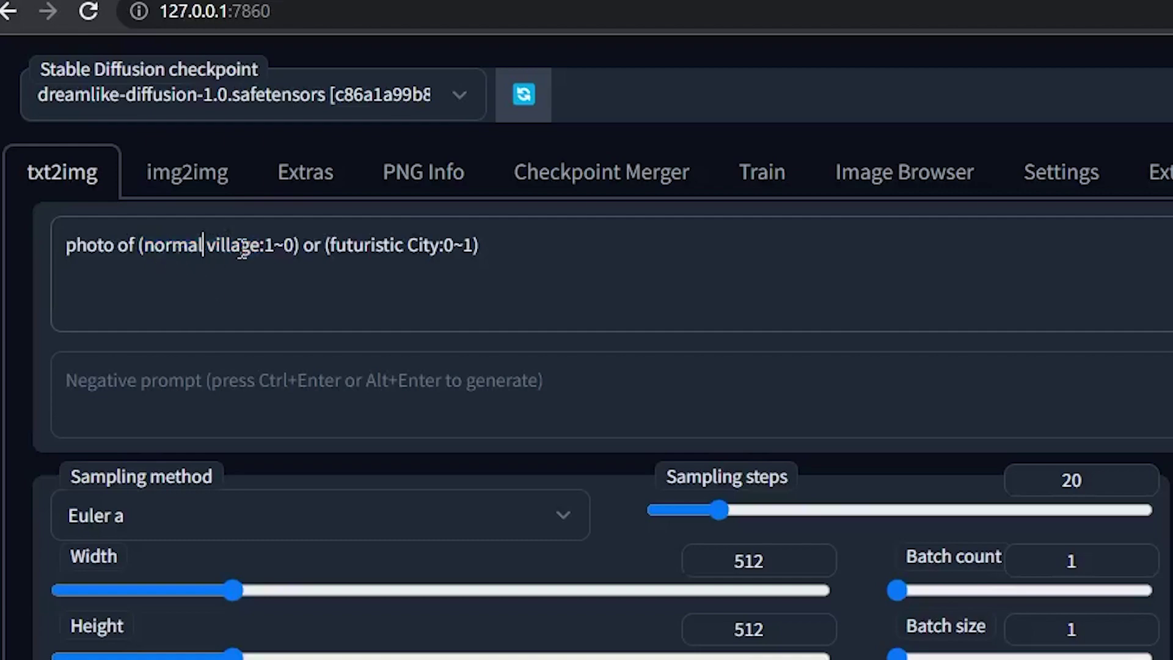
{"action": "left_click_drag", "start_coordinate": [330, 247], "coordinate": [439, 250]}
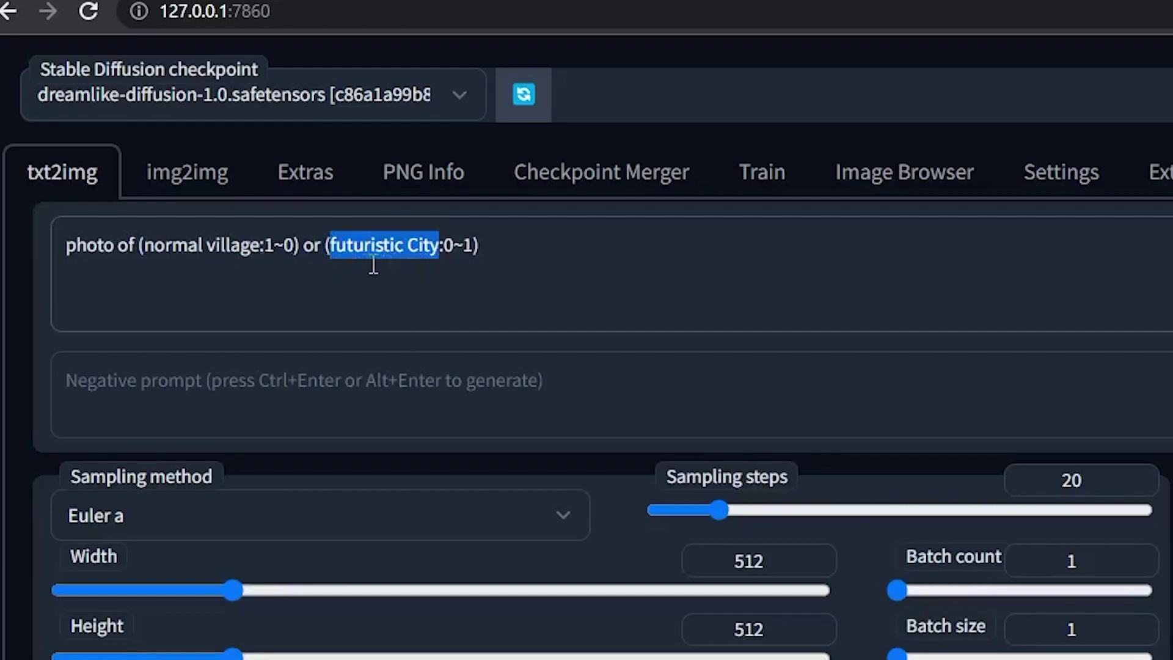
{"action": "left_click", "coordinate": [363, 293]}
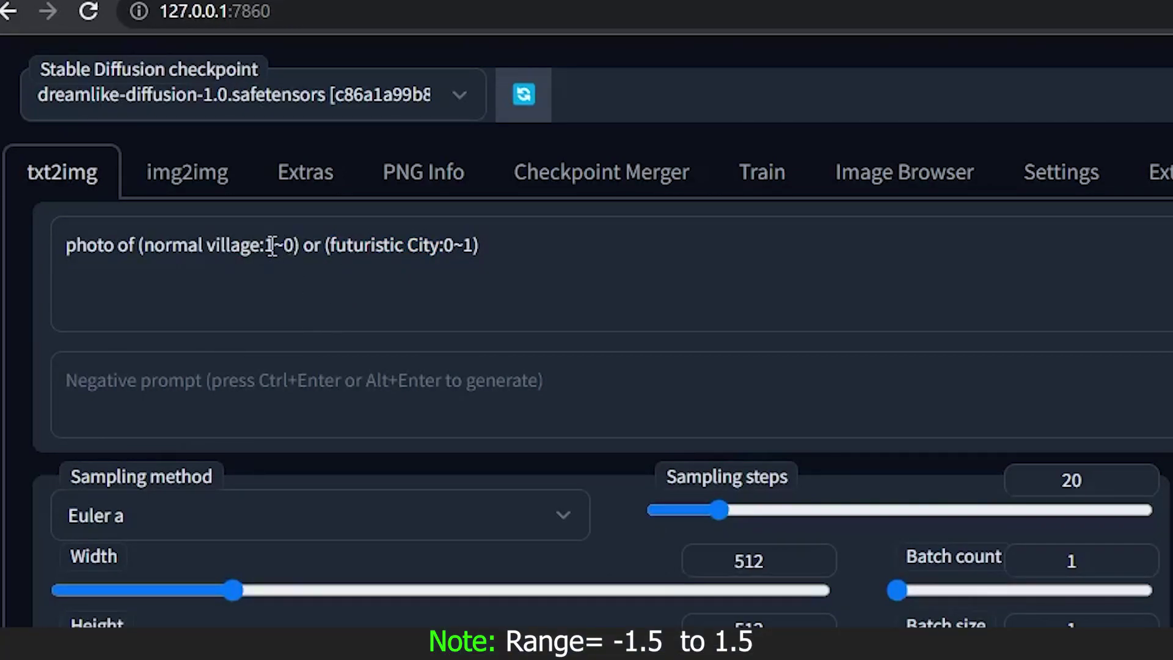
- Examine the start and end attention weights given to each of the prompt's two subjects
{"action": "left_click_drag", "start_coordinate": [260, 247], "coordinate": [298, 256]}
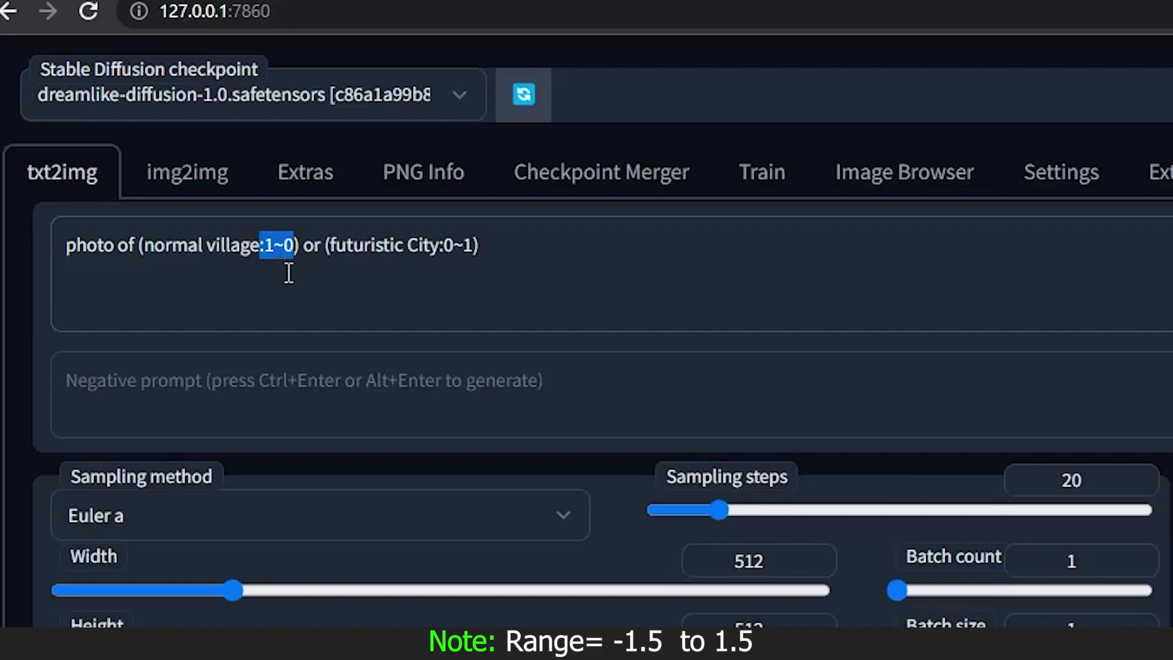
{"action": "left_click_drag", "start_coordinate": [443, 247], "coordinate": [474, 247]}
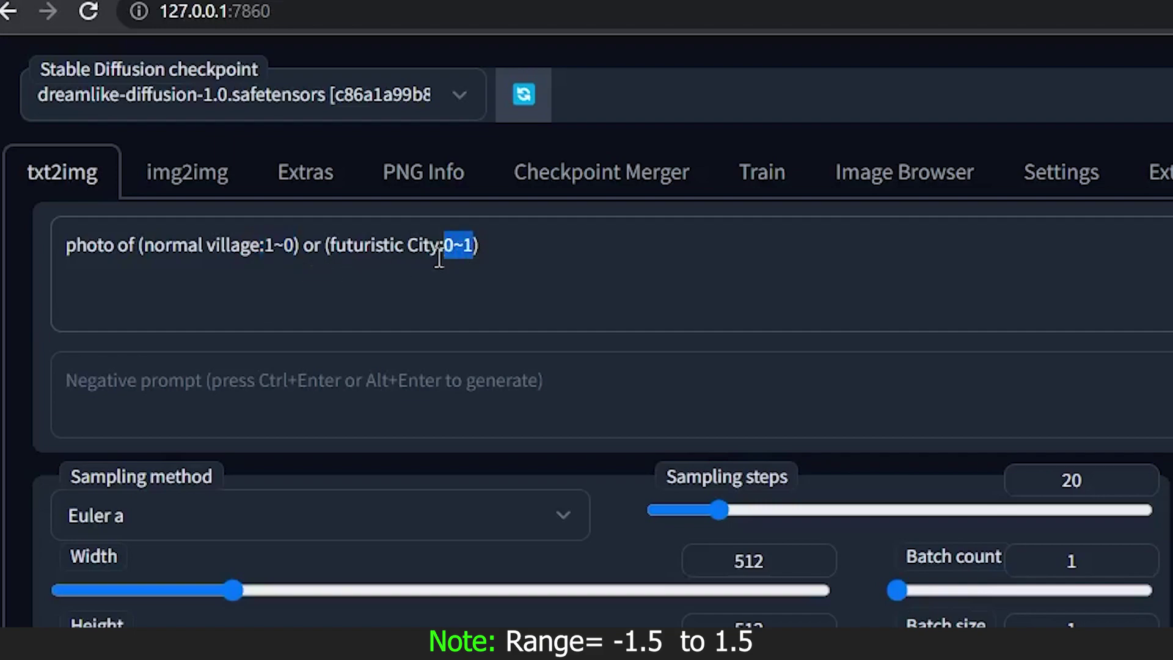
{"action": "left_click_drag", "start_coordinate": [264, 248], "coordinate": [295, 248]}
{"action": "left_click", "coordinate": [274, 251]}
{"action": "double_click", "coordinate": [270, 249]}
{"action": "double_click", "coordinate": [292, 248]}
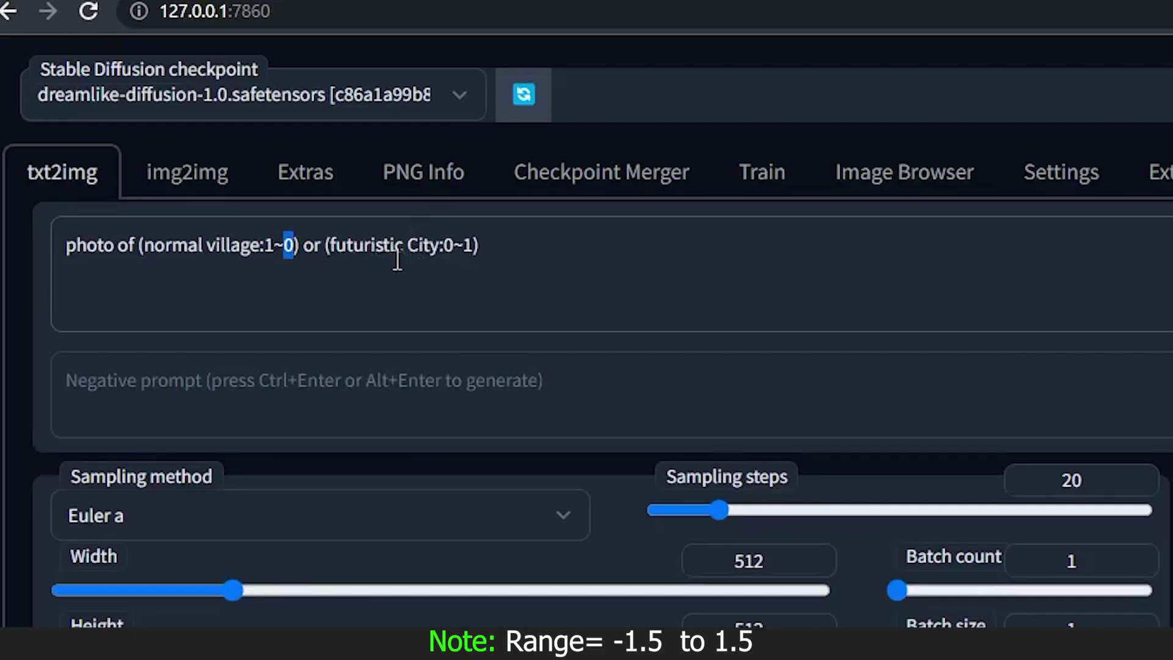
{"action": "double_click", "coordinate": [447, 246]}
{"action": "double_click", "coordinate": [269, 245]}
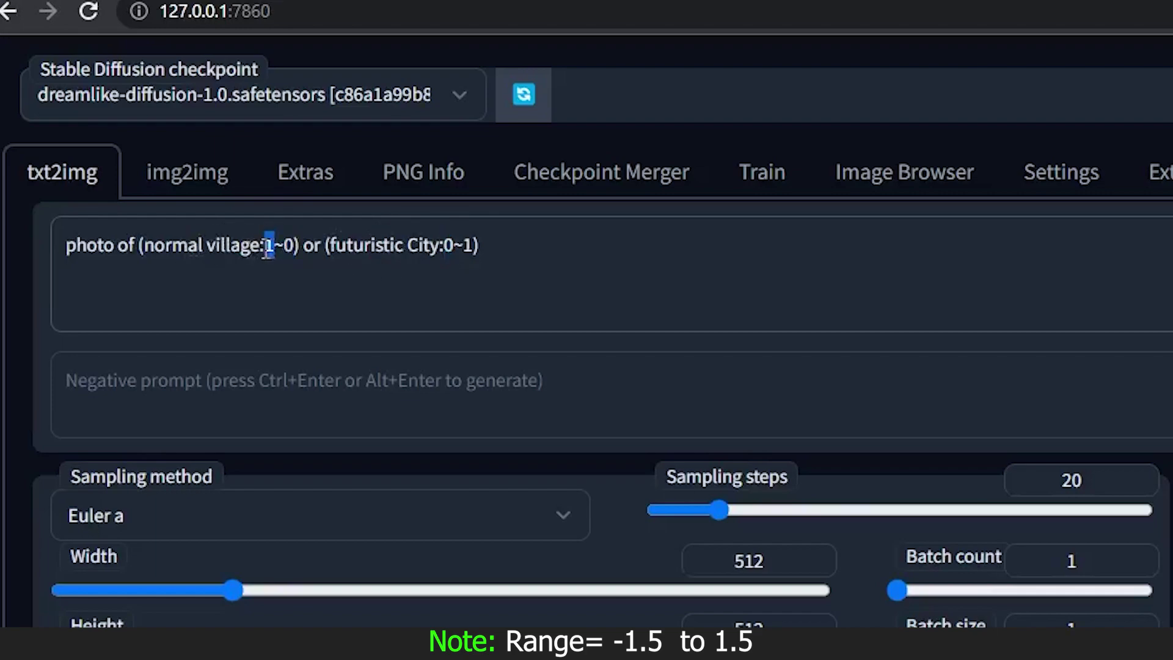
{"action": "double_click", "coordinate": [448, 246]}
{"action": "double_click", "coordinate": [469, 247]}
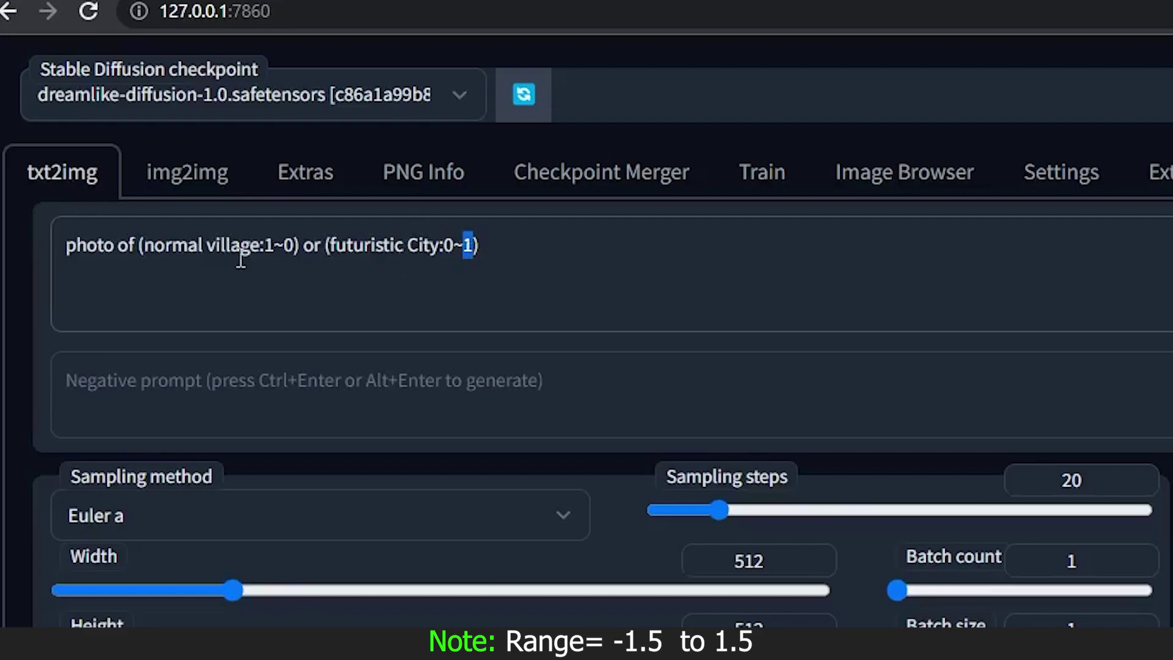
{"action": "double_click", "coordinate": [288, 246]}
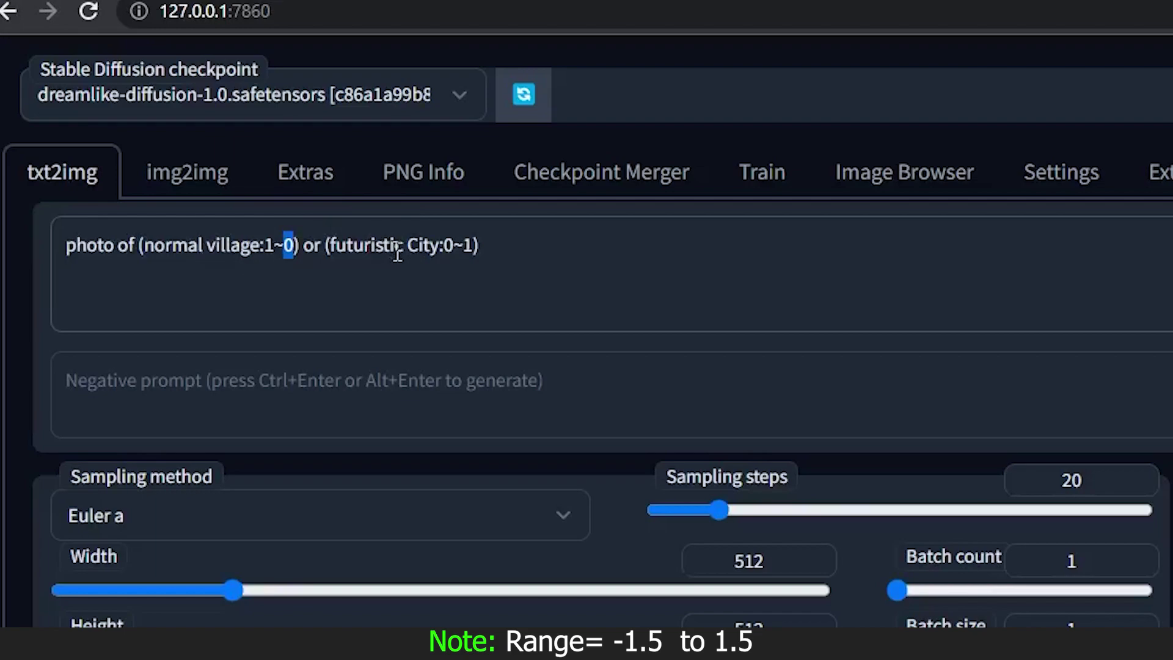
{"action": "key", "text": "End"}
{"action": "key", "text": "Left"}
{"action": "key", "text": "shift+Left"}
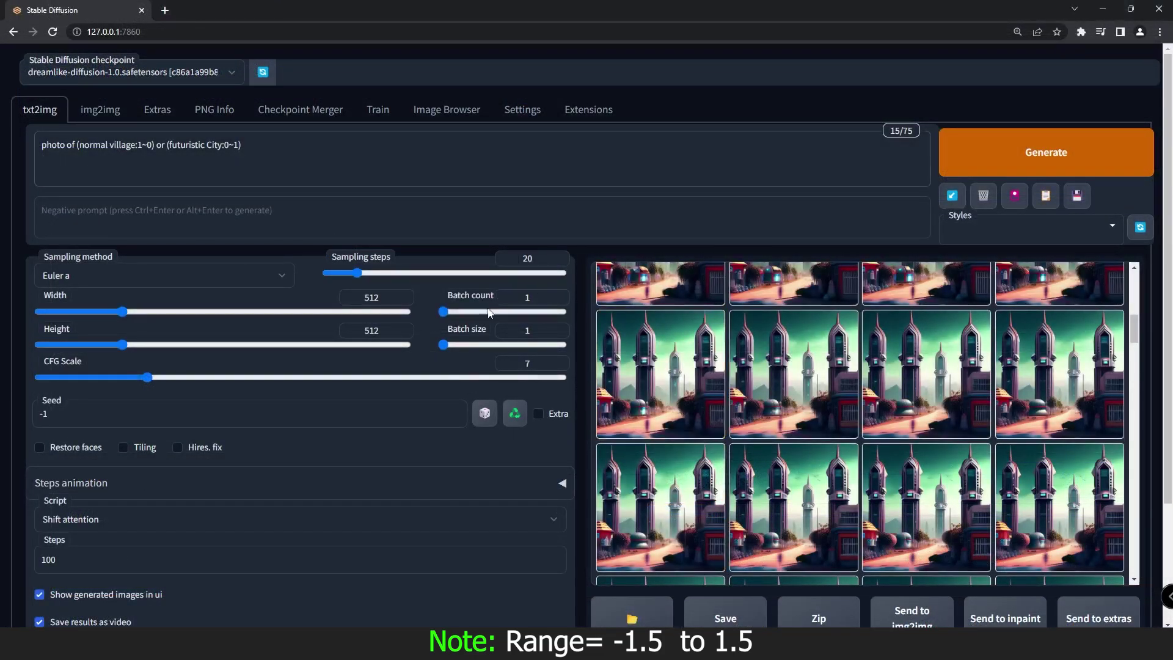
- Check the generated gallery and script steps, and find the generated video in File Explorer's 00010 folder under txt2img-images\shift
{"action": "scroll", "coordinate": [677, 394], "scroll_direction": "up", "scroll_amount": 5}
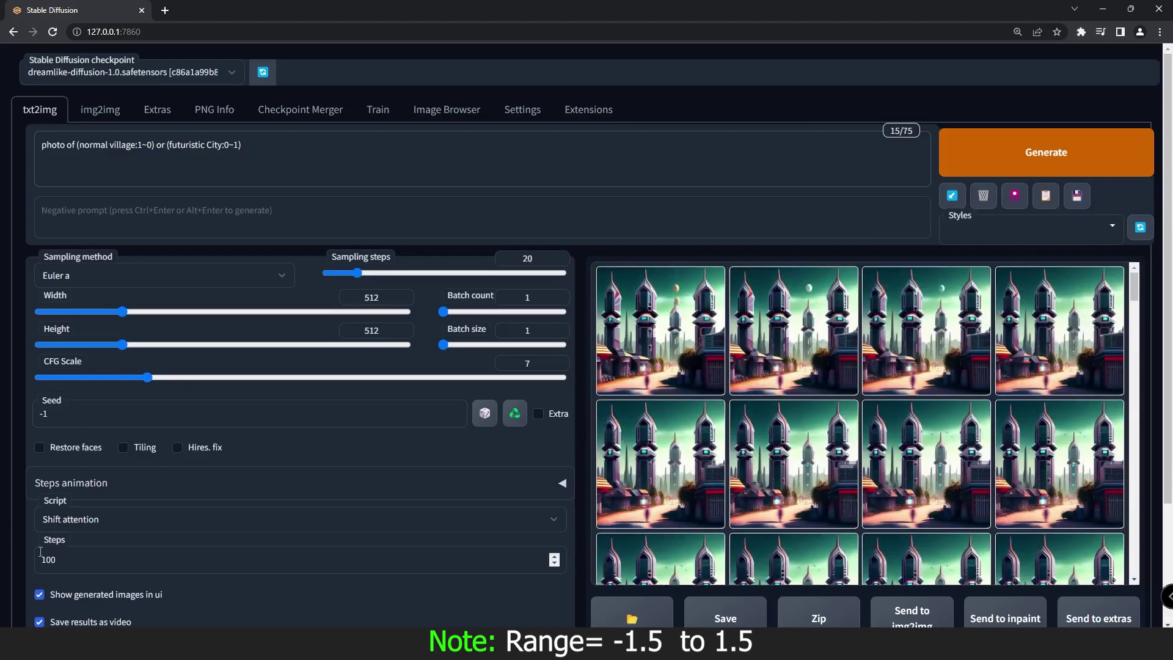
{"action": "left_click", "coordinate": [55, 567]}
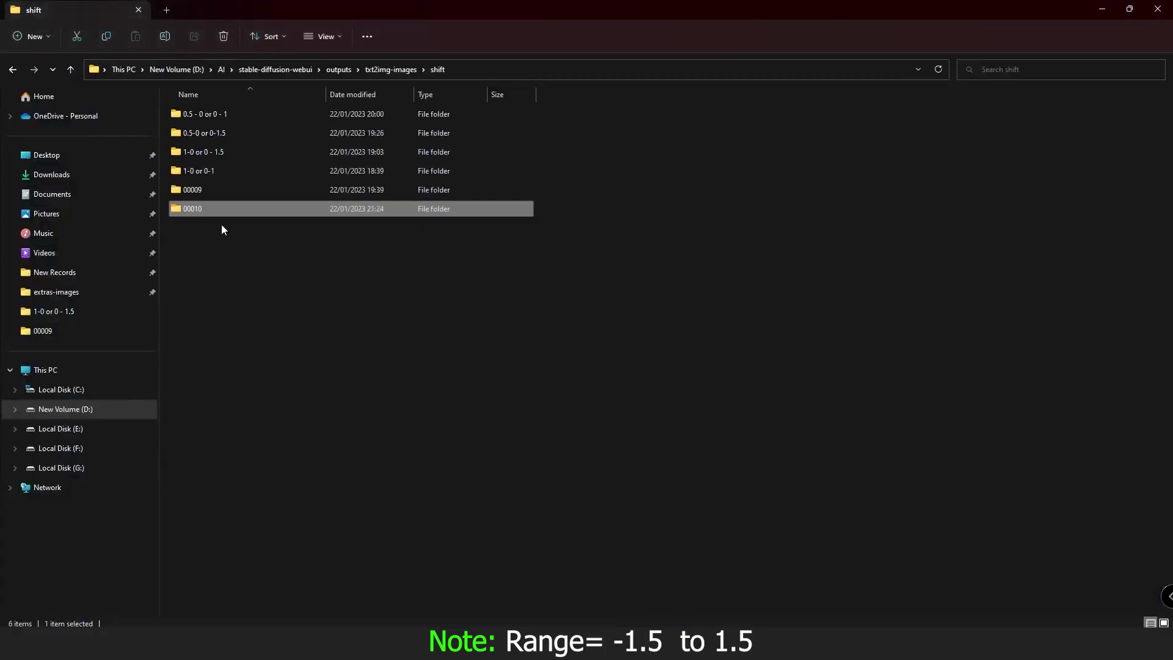
{"action": "double_click", "coordinate": [188, 209]}
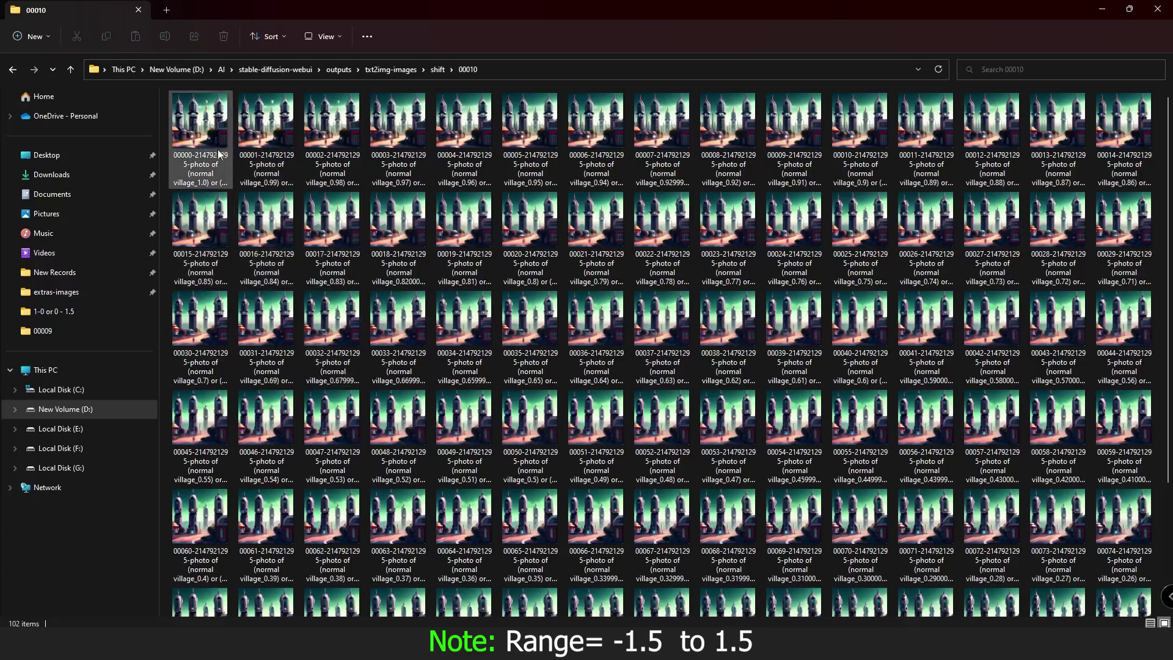
{"action": "scroll", "coordinate": [476, 342], "scroll_direction": "down", "scroll_amount": 3}
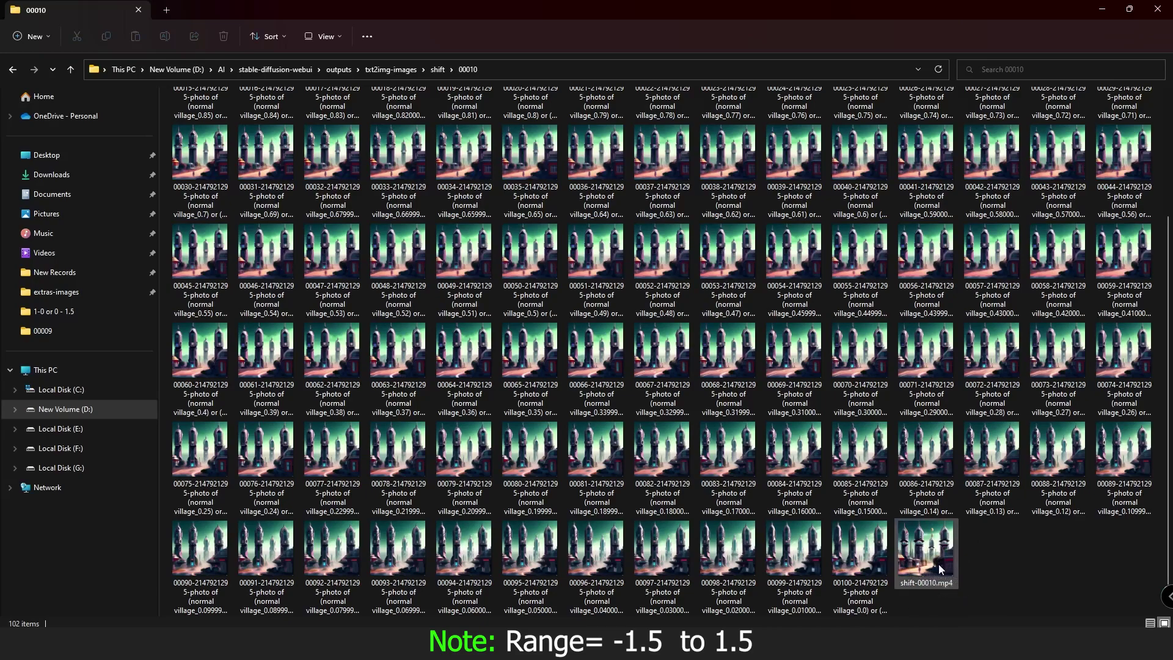
{"action": "mouse_move", "coordinate": [944, 567]}
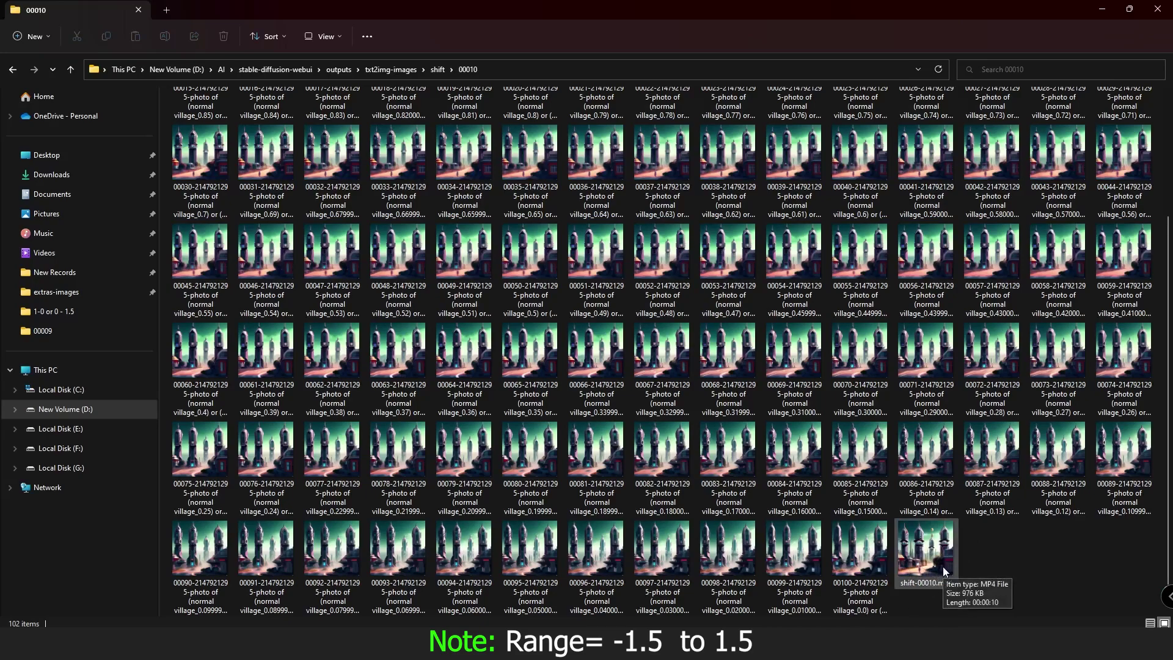
{"action": "left_click", "coordinate": [869, 563]}
{"action": "key", "text": "shift+Home"}
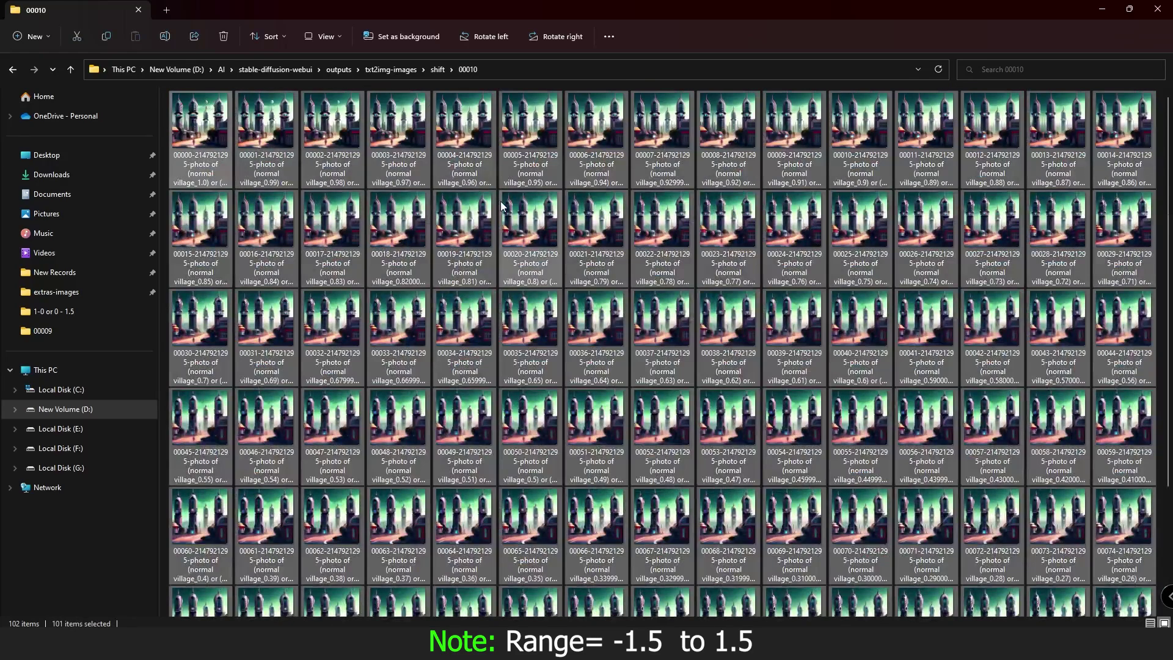
{"action": "key", "text": "shift+Delete"}
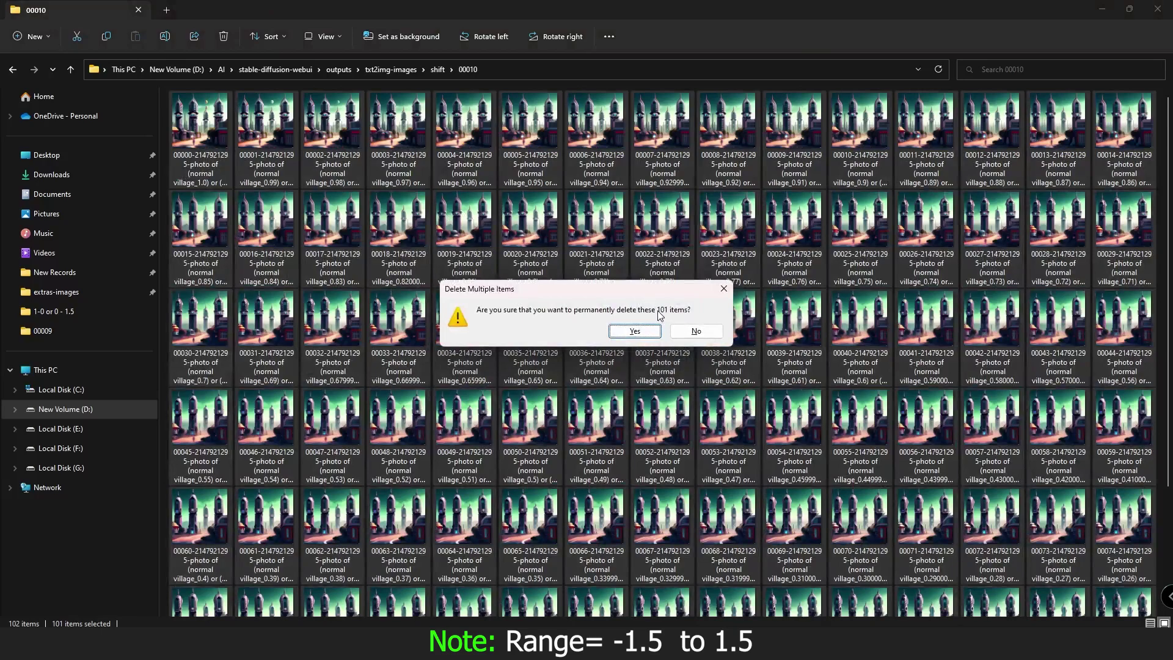
{"action": "left_click", "coordinate": [635, 331]}
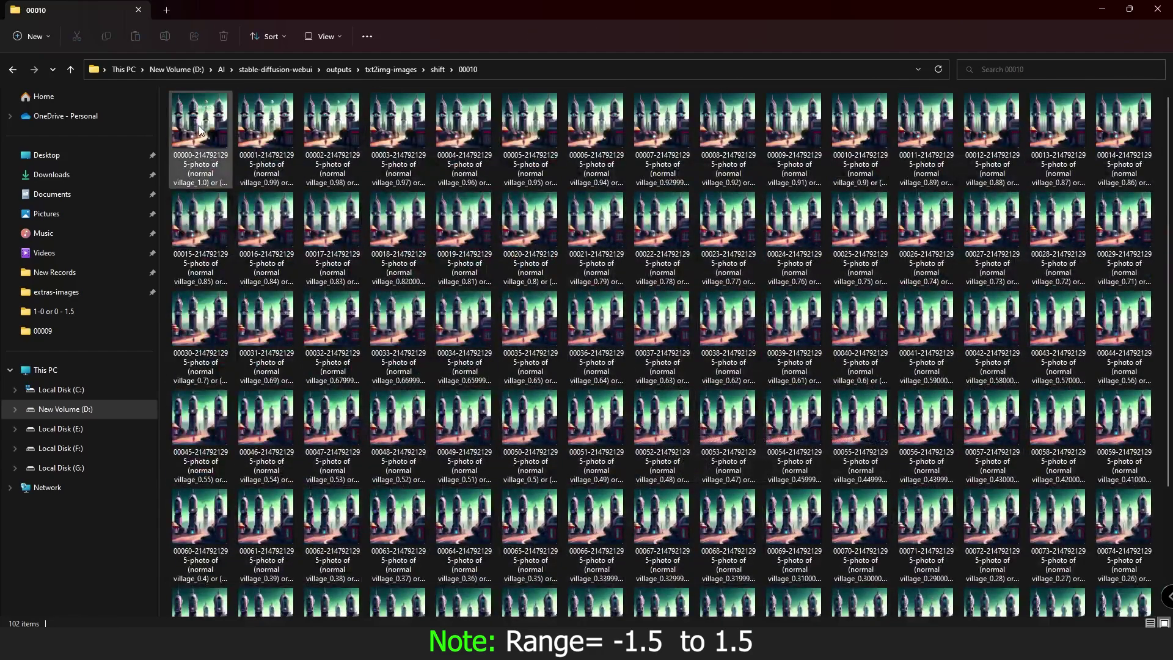
- View the generated frames in order from the first image through to the video, and close the image viewer
{"action": "double_click", "coordinate": [199, 125]}
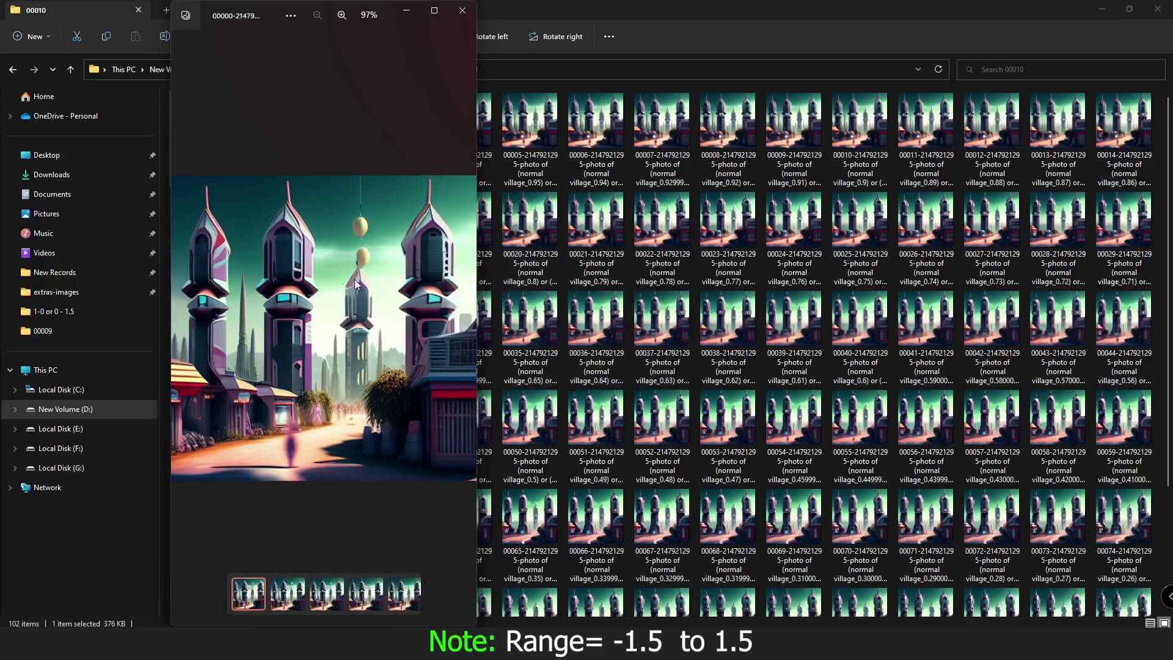
{"action": "mouse_move", "coordinate": [427, 383]}
{"action": "key", "text": "Right"}
{"action": "key", "text": "Right"}
{"action": "key", "text": "Right"}
{"action": "key", "text": "Right"}
{"action": "key", "text": "Right"}
{"action": "key", "text": "Right"}
{"action": "key", "text": "Right"}
{"action": "key", "text": "Right"}
{"action": "key", "text": "Right"}
{"action": "key", "text": "Right"}
{"action": "key", "text": "Right"}
{"action": "key", "text": "Right"}
{"action": "key", "text": "Right"}
{"action": "key", "text": "Right"}
{"action": "key", "text": "Right"}
{"action": "key", "text": "Right"}
{"action": "key", "text": "Right"}
{"action": "key", "text": "Right"}
{"action": "key", "text": "Right"}
{"action": "key", "text": "Right"}
{"action": "key", "text": "Right"}
{"action": "key", "text": "Right"}
{"action": "key", "text": "Right"}
{"action": "key", "text": "Right"}
{"action": "key", "text": "Right"}
{"action": "key", "text": "Right"}
{"action": "key", "text": "Right"}
{"action": "key", "text": "Right"}
{"action": "key", "text": "Right"}
{"action": "key", "text": "Right"}
{"action": "key", "text": "Right"}
{"action": "key", "text": "Right"}
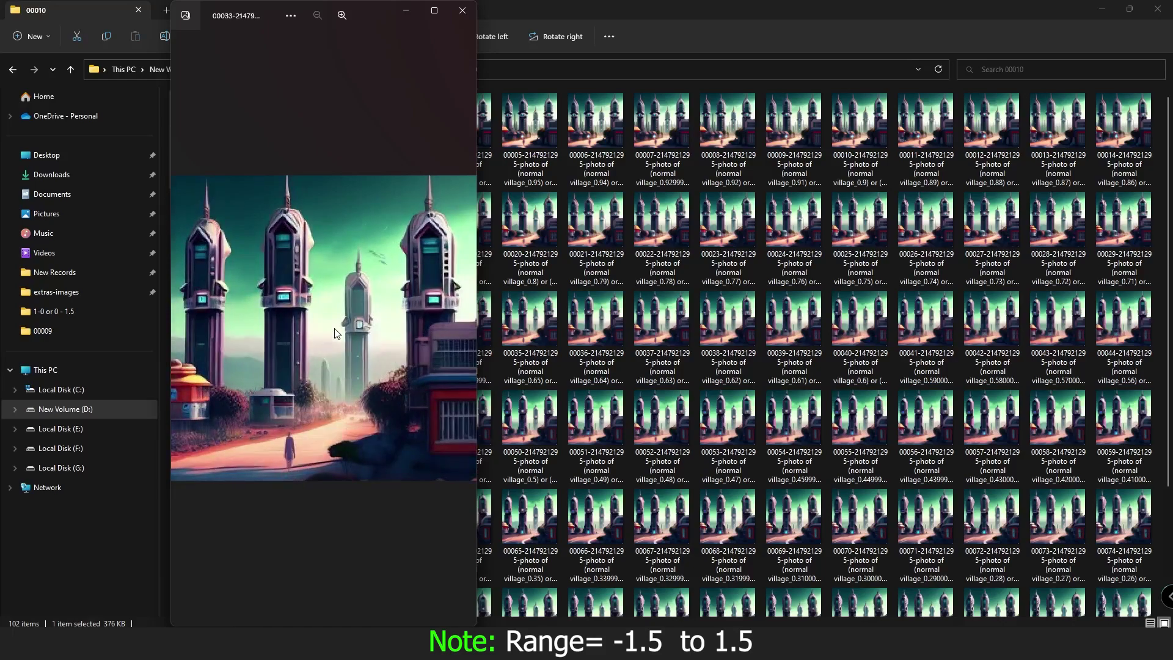
{"action": "key", "text": "Right"}
{"action": "key", "text": "Right"}
{"action": "key", "text": "Right"}
{"action": "key", "text": "Right"}
{"action": "key", "text": "Right"}
{"action": "key", "text": "Right"}
{"action": "key", "text": "Right"}
{"action": "key", "text": "Right"}
{"action": "key", "text": "Right"}
{"action": "key", "text": "Right"}
{"action": "key", "text": "Right"}
{"action": "key", "text": "Right"}
{"action": "key", "text": "Right"}
{"action": "key", "text": "Right"}
{"action": "key", "text": "Right"}
{"action": "key", "text": "Right"}
{"action": "key", "text": "Right"}
{"action": "key", "text": "Right"}
{"action": "key", "text": "Right"}
{"action": "key", "text": "Right"}
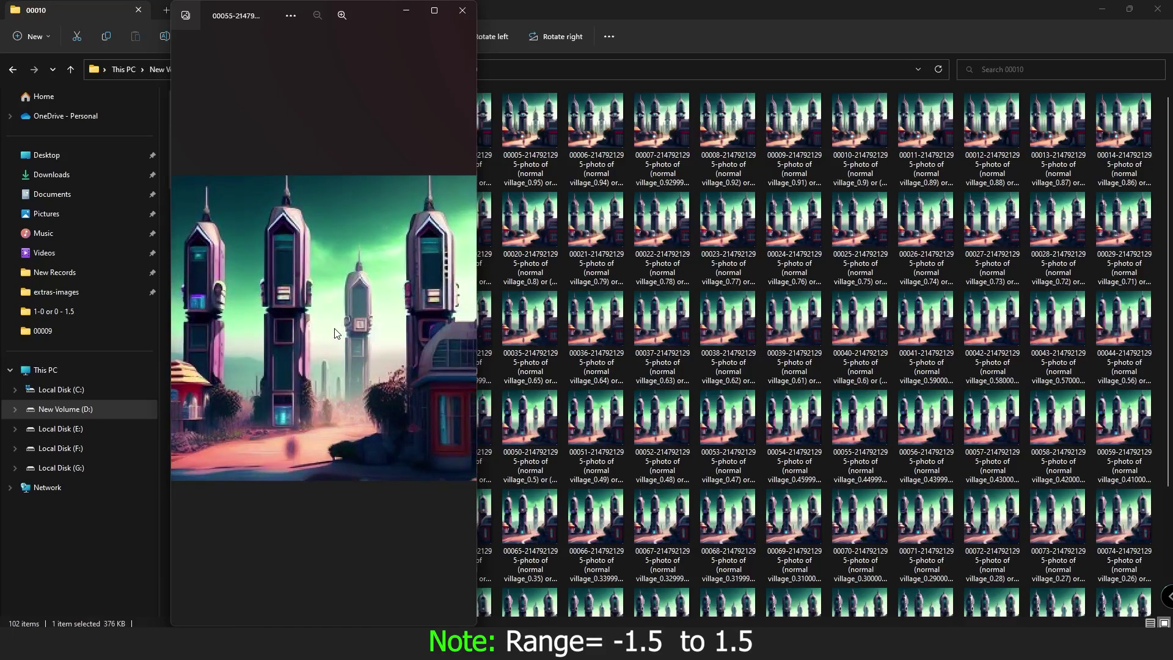
{"action": "key", "text": "Right"}
{"action": "key", "text": "Right"}
{"action": "key", "text": "Right"}
{"action": "key", "text": "Right"}
{"action": "key", "text": "Right"}
{"action": "key", "text": "Right"}
{"action": "key", "text": "Right"}
{"action": "key", "text": "Right"}
{"action": "key", "text": "Right"}
{"action": "key", "text": "Right"}
{"action": "key", "text": "Right"}
{"action": "key", "text": "Right"}
{"action": "key", "text": "Right"}
{"action": "key", "text": "Right"}
{"action": "key", "text": "Right"}
{"action": "key", "text": "Right"}
{"action": "key", "text": "Right"}
{"action": "key", "text": "Right"}
{"action": "key", "text": "Right"}
{"action": "key", "text": "Right"}
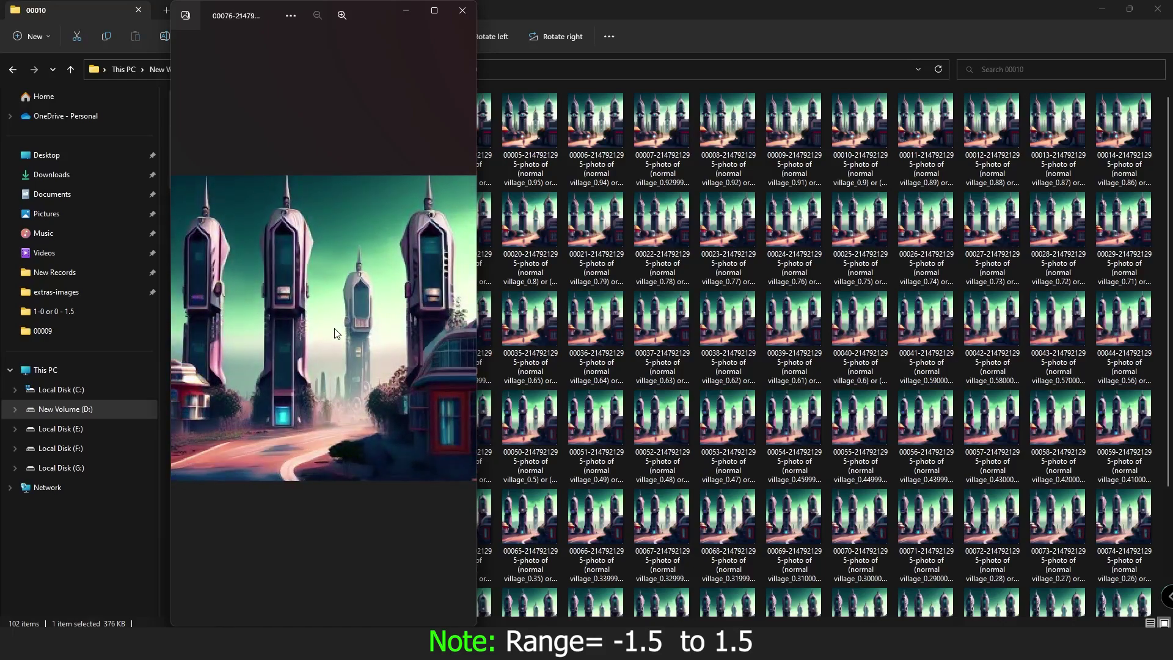
{"action": "key", "text": "Right"}
{"action": "key", "text": "Right"}
{"action": "key", "text": "Right"}
{"action": "key", "text": "Right"}
{"action": "key", "text": "Right"}
{"action": "key", "text": "Right"}
{"action": "key", "text": "Right"}
{"action": "key", "text": "Right"}
{"action": "key", "text": "Right"}
{"action": "key", "text": "Right"}
{"action": "key", "text": "Right"}
{"action": "key", "text": "Right"}
{"action": "key", "text": "Right"}
{"action": "key", "text": "Right"}
{"action": "key", "text": "Right"}
{"action": "key", "text": "Right"}
{"action": "key", "text": "Right"}
{"action": "key", "text": "Right"}
{"action": "key", "text": "Right"}
{"action": "key", "text": "Right"}
{"action": "key", "text": "Right"}
{"action": "key", "text": "Right"}
{"action": "key", "text": "Right"}
{"action": "key", "text": "Right"}
{"action": "key", "text": "Right"}
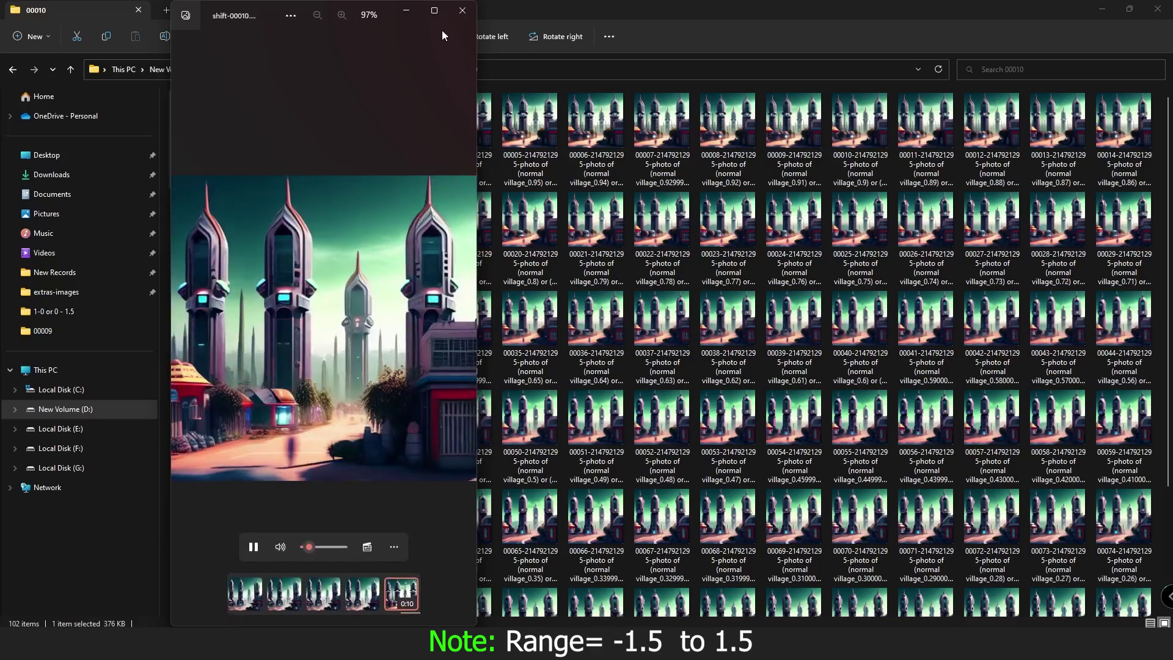
{"action": "left_click", "coordinate": [462, 10]}
- Play the shift-00010.mp4 video in Media Player, close it, and return to the frames folder
{"action": "scroll", "coordinate": [733, 367], "scroll_direction": "down", "scroll_amount": 3}
{"action": "double_click", "coordinate": [921, 563]}
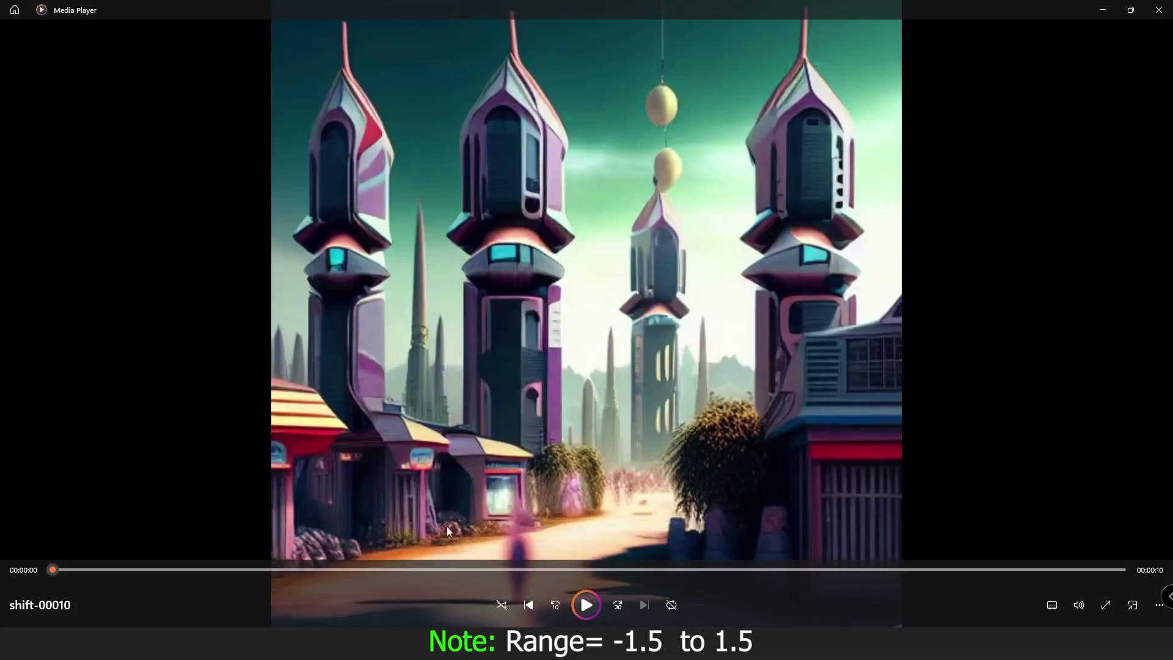
{"action": "left_click", "coordinate": [586, 612]}
{"action": "left_click", "coordinate": [1159, 11]}
{"action": "scroll", "coordinate": [318, 218], "scroll_direction": "up", "scroll_amount": 3}
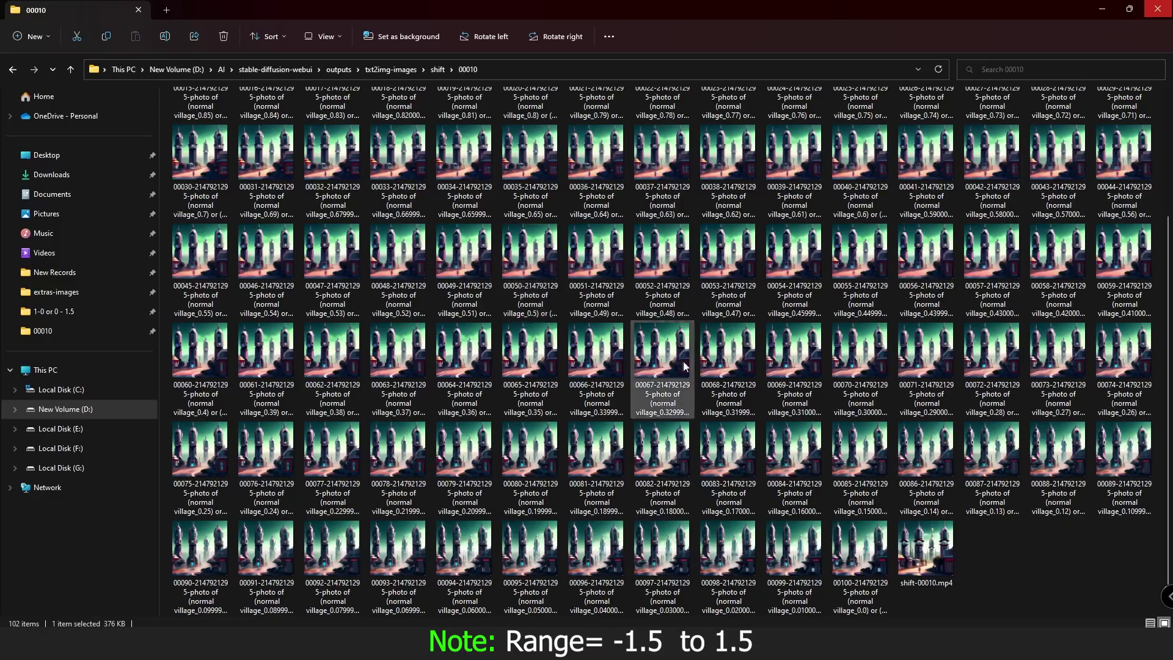
- Leave the 00010 frames, open the 1-0 or 0-1 folder under shift, and look over its frames from first to last
{"action": "left_click", "coordinate": [853, 406]}
{"action": "left_click", "coordinate": [874, 553]}
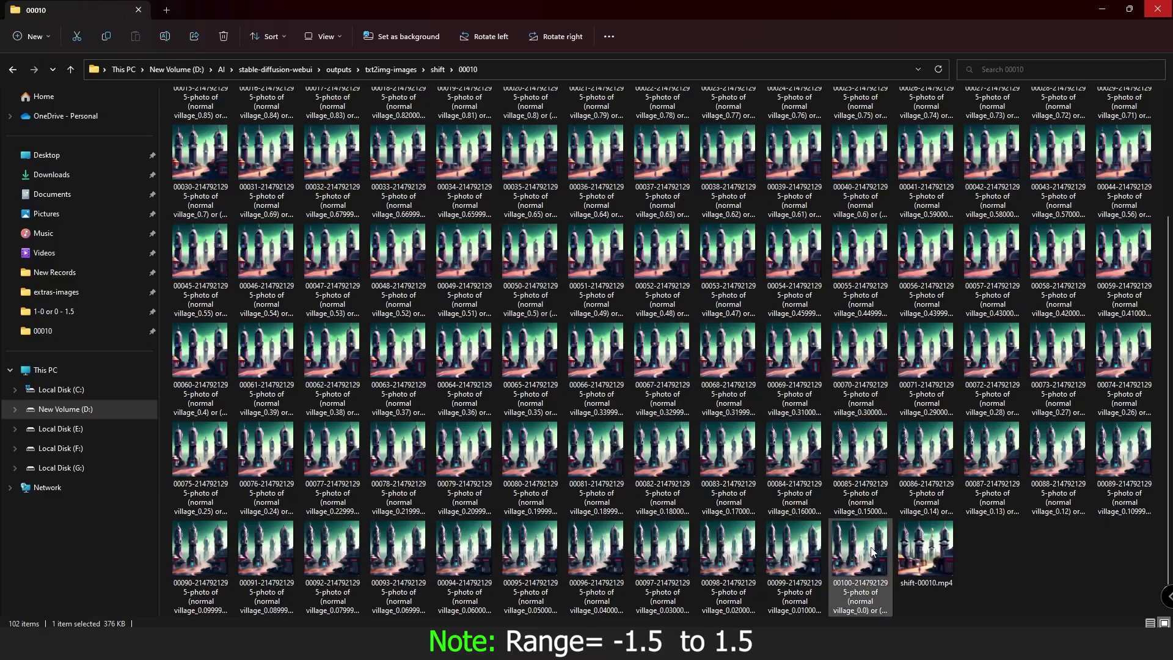
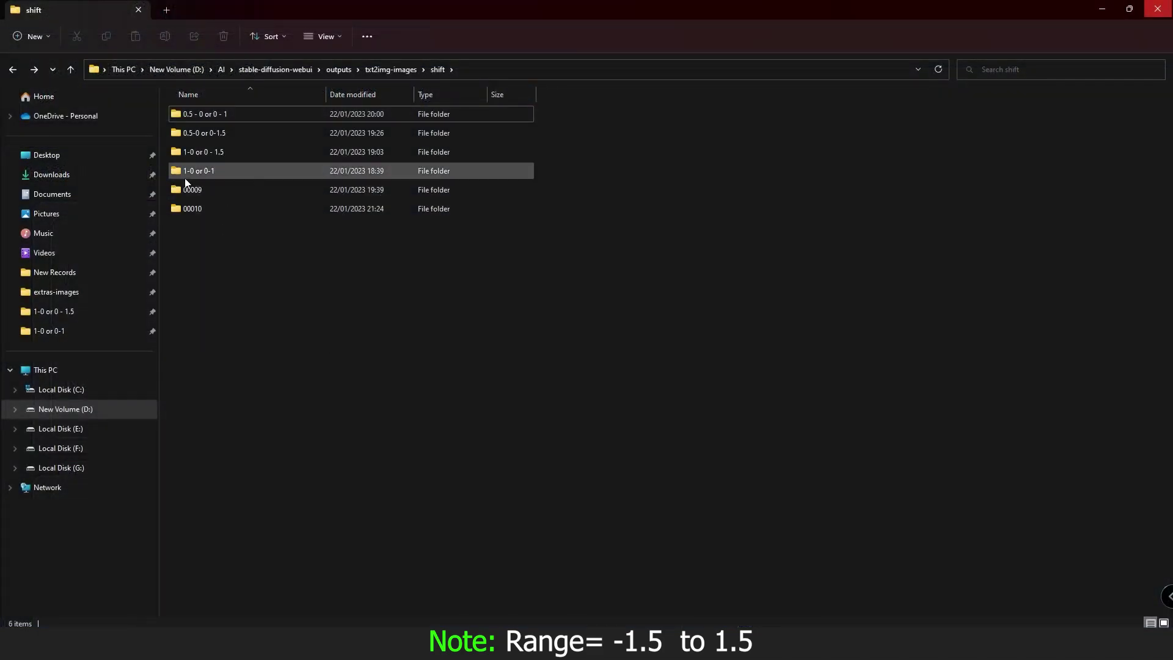
{"action": "mouse_move", "coordinate": [192, 175]}
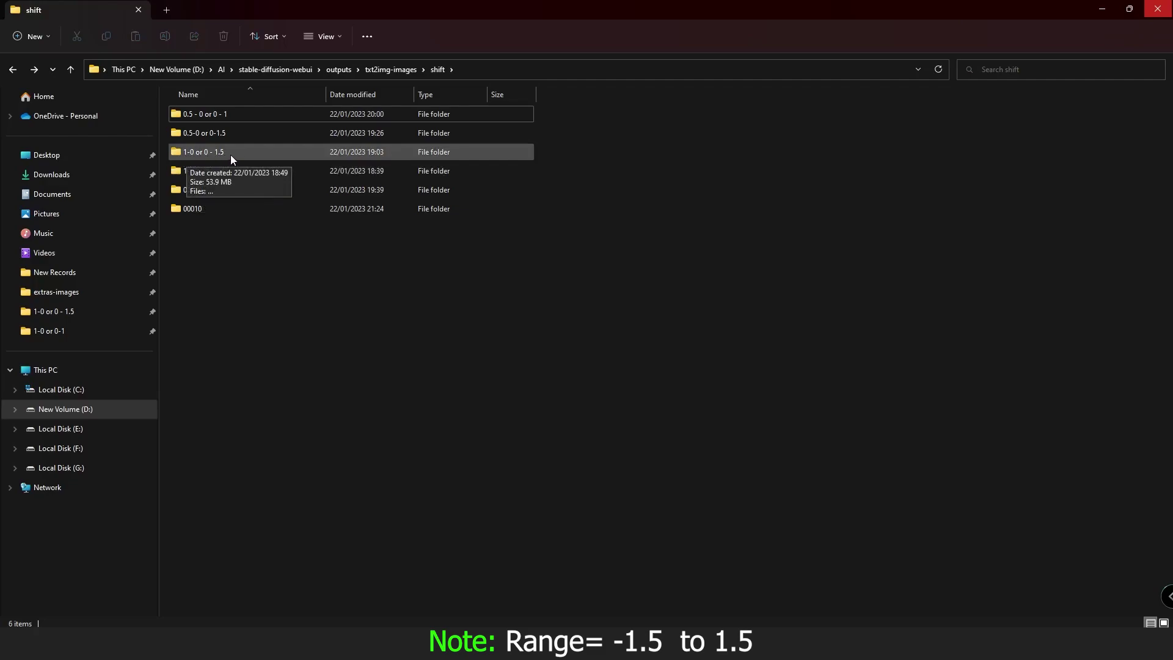
{"action": "double_click", "coordinate": [203, 171]}
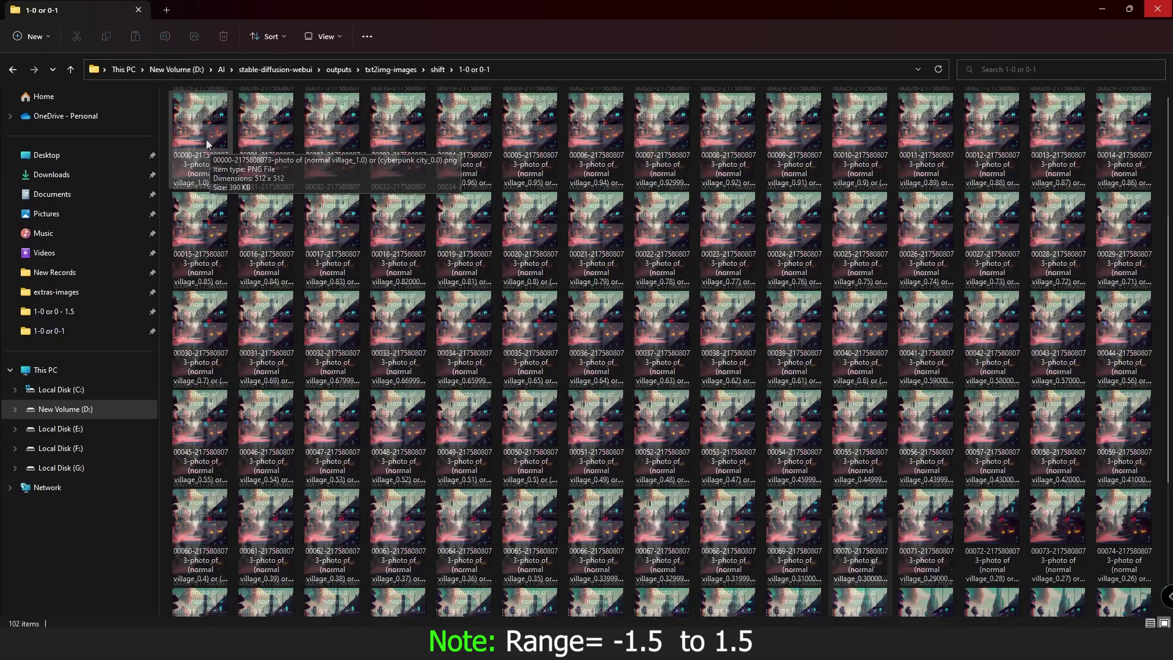
{"action": "scroll", "coordinate": [861, 558], "scroll_direction": "down", "scroll_amount": 3}
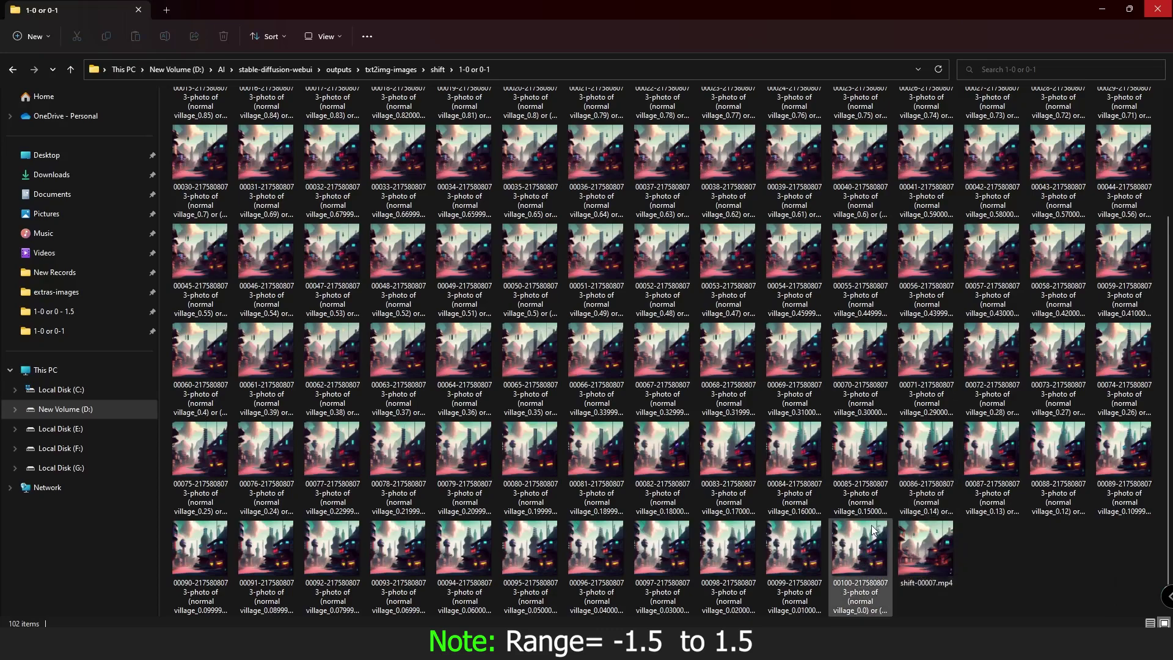
{"action": "scroll", "coordinate": [874, 531], "scroll_direction": "up", "scroll_amount": 3}
- Compare frames 00000 and 00100 of the 1-0 or 0-1 folder side by side, and close both image windows
{"action": "double_click", "coordinate": [202, 118]}
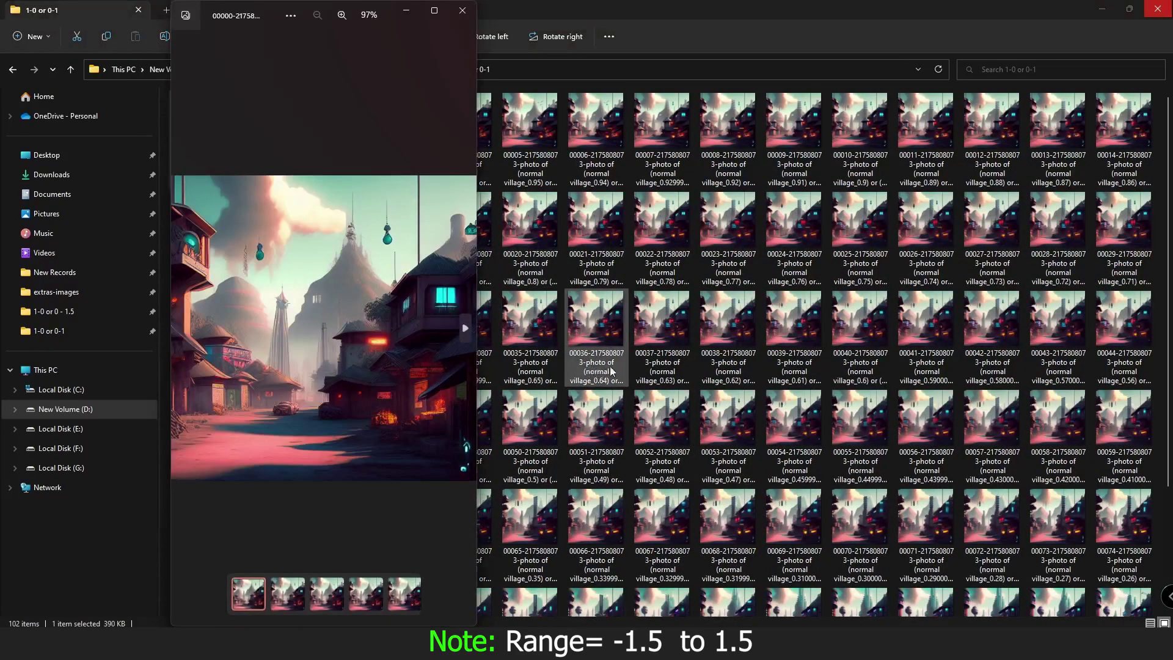
{"action": "scroll", "coordinate": [611, 370], "scroll_direction": "down", "scroll_amount": 2}
{"action": "left_click", "coordinate": [834, 523]}
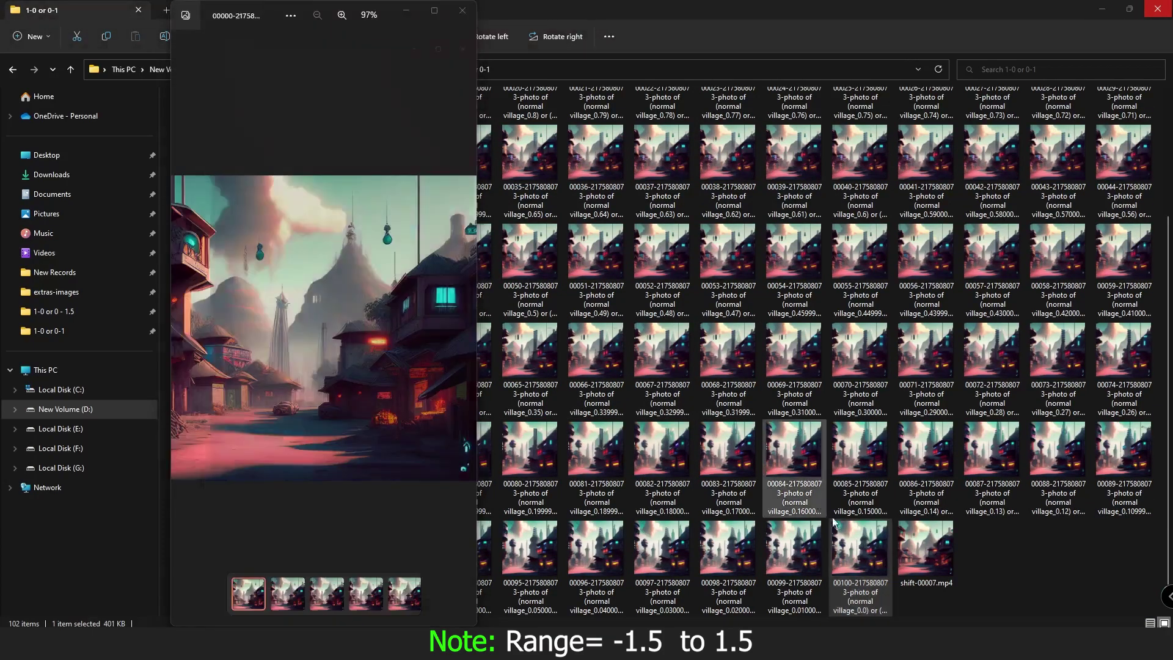
{"action": "double_click", "coordinate": [834, 522]}
{"action": "mouse_move", "coordinate": [576, 14]}
{"action": "left_mouse_down"}
{"action": "mouse_move", "coordinate": [603, 9]}
{"action": "mouse_move", "coordinate": [584, 9]}
{"action": "left_mouse_up"}
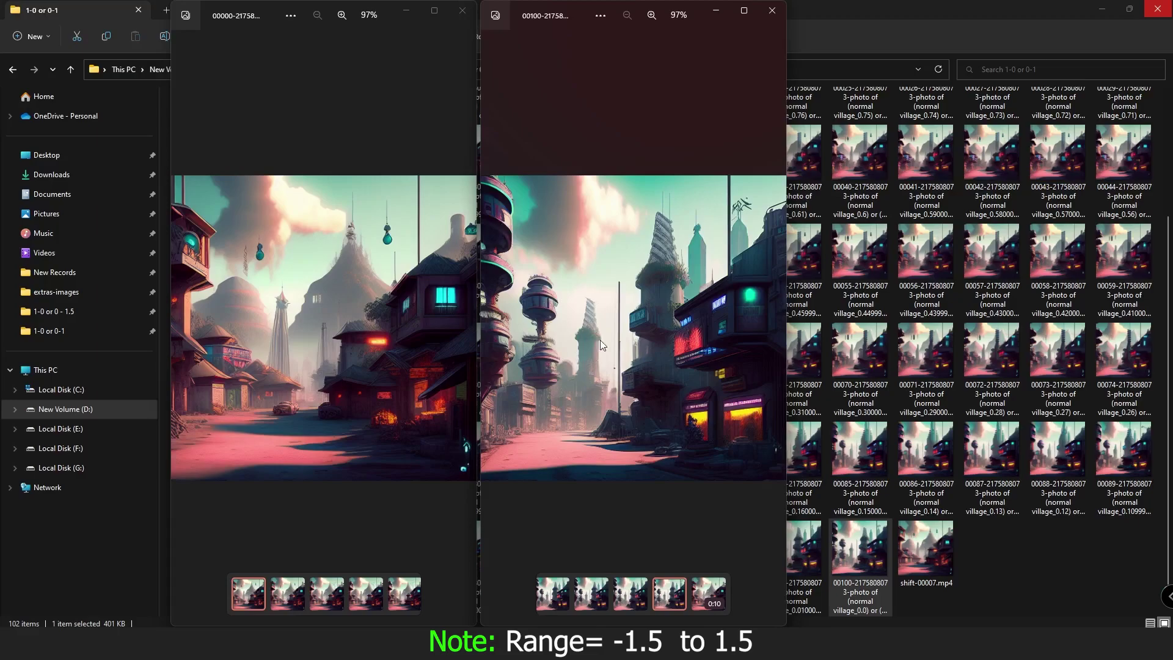
{"action": "left_click", "coordinate": [772, 10]}
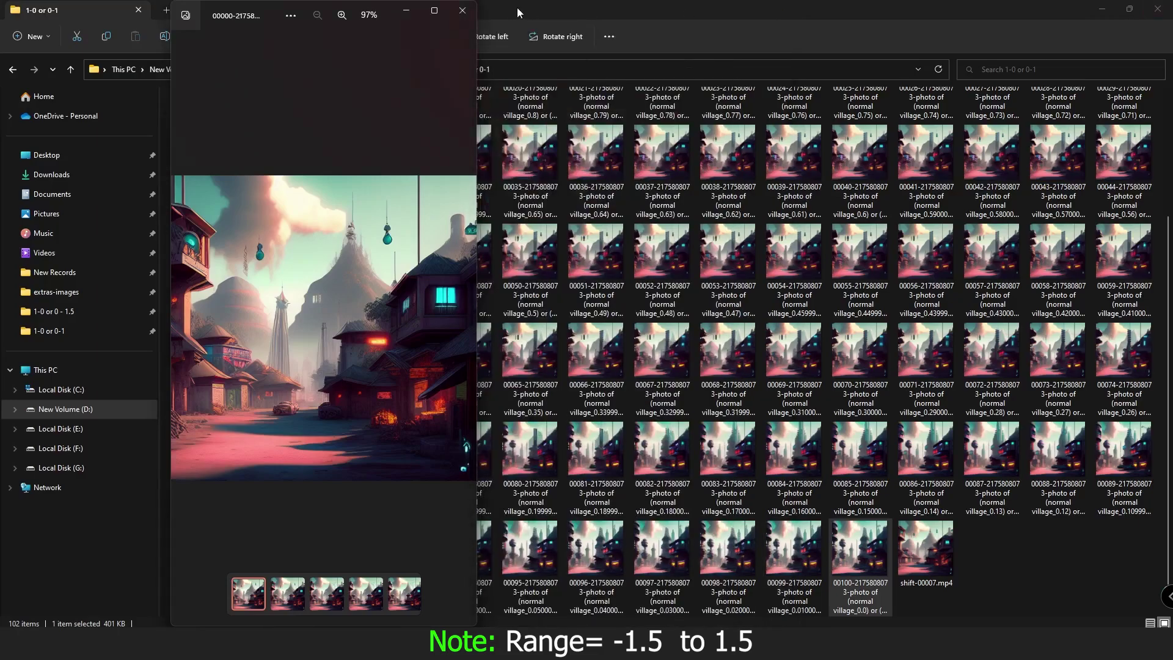
{"action": "left_click", "coordinate": [463, 10]}
- Play the shift-00007.mp4 video, close the player, and return to the shift folder
{"action": "double_click", "coordinate": [926, 553]}
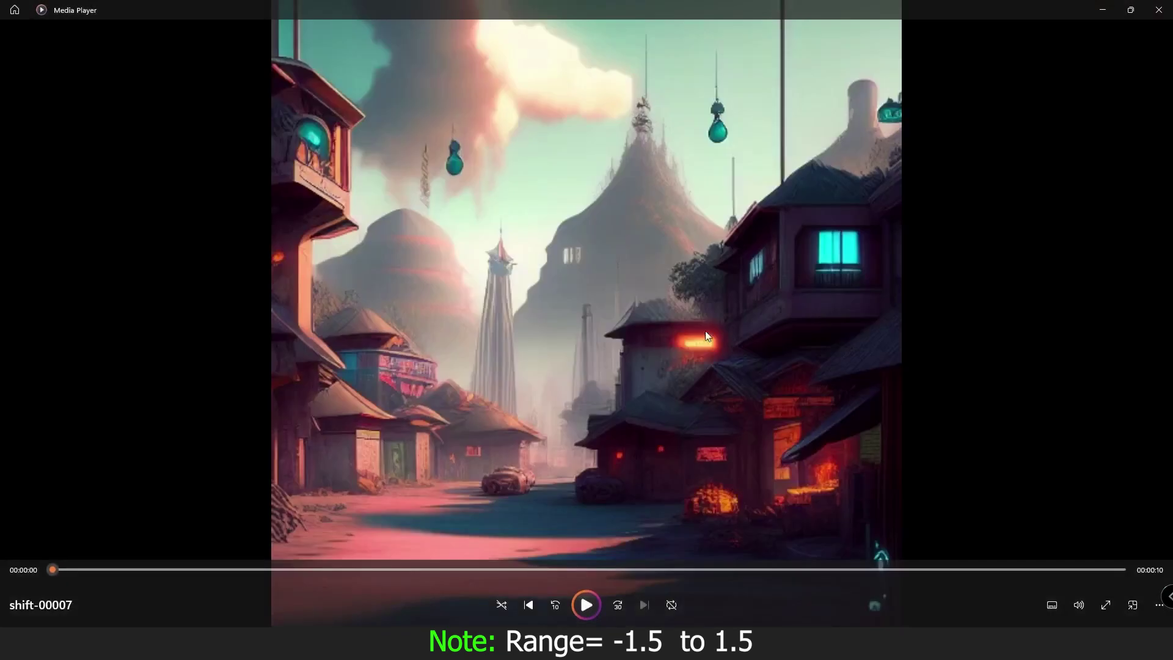
{"action": "left_click", "coordinate": [1159, 10]}
{"action": "left_click", "coordinate": [12, 70]}
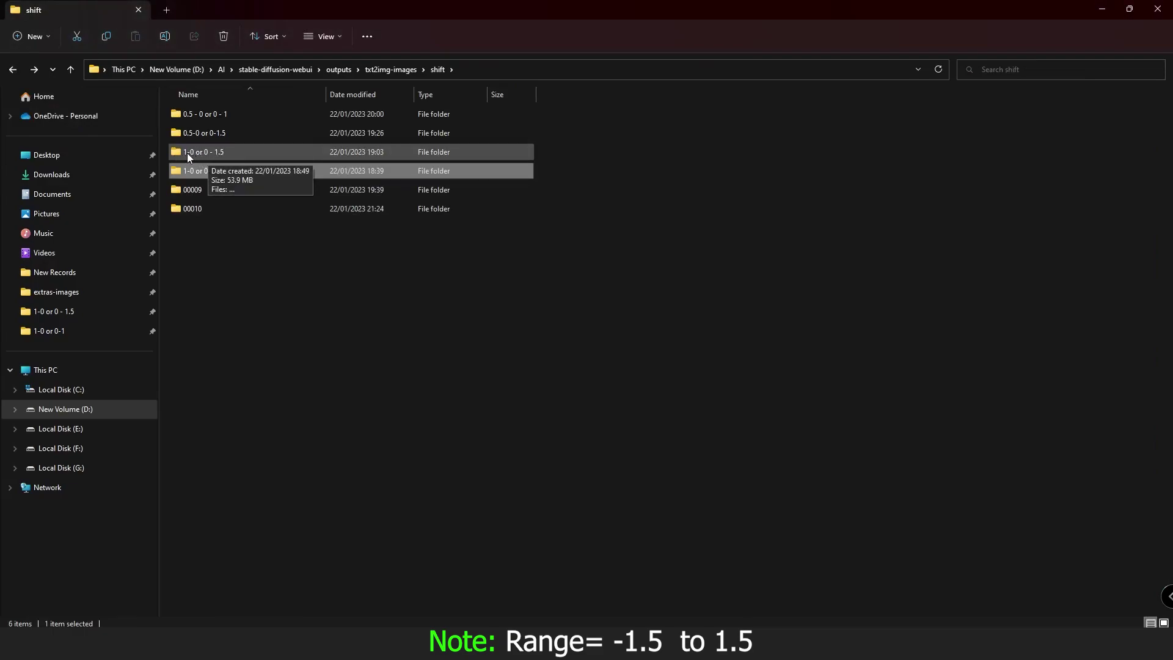
- Open the 1-0 or 0 - 1.5 folder, play its shift-00008.mp4 video, and close the player
{"action": "double_click", "coordinate": [221, 154]}
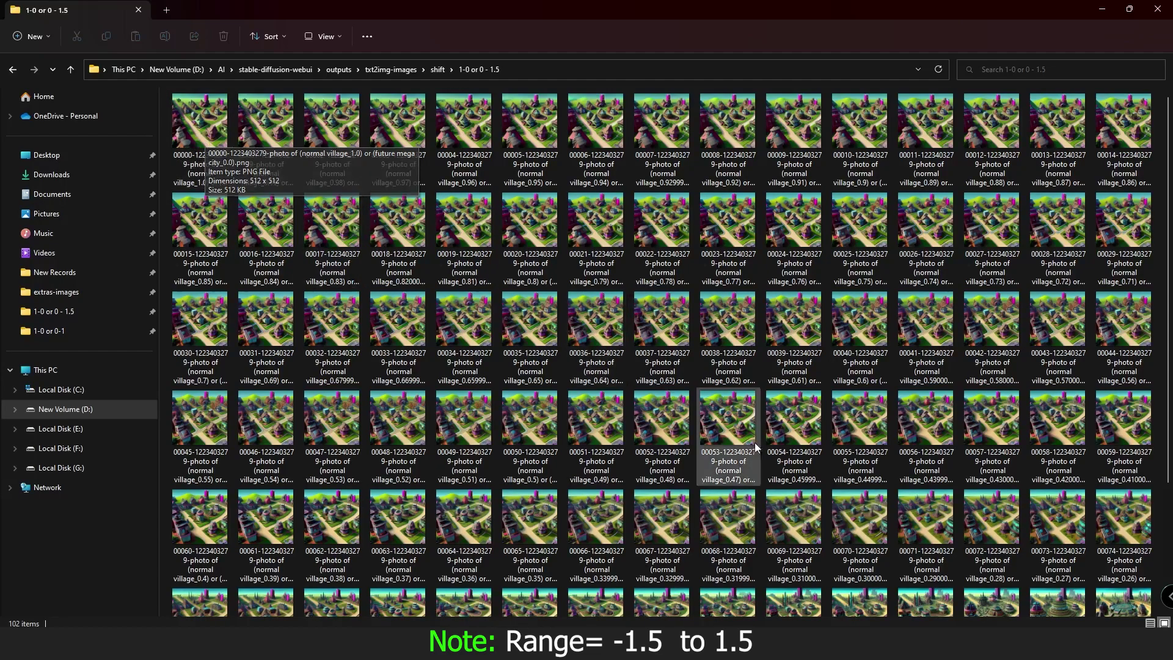
{"action": "scroll", "coordinate": [764, 477], "scroll_direction": "down", "scroll_amount": 3}
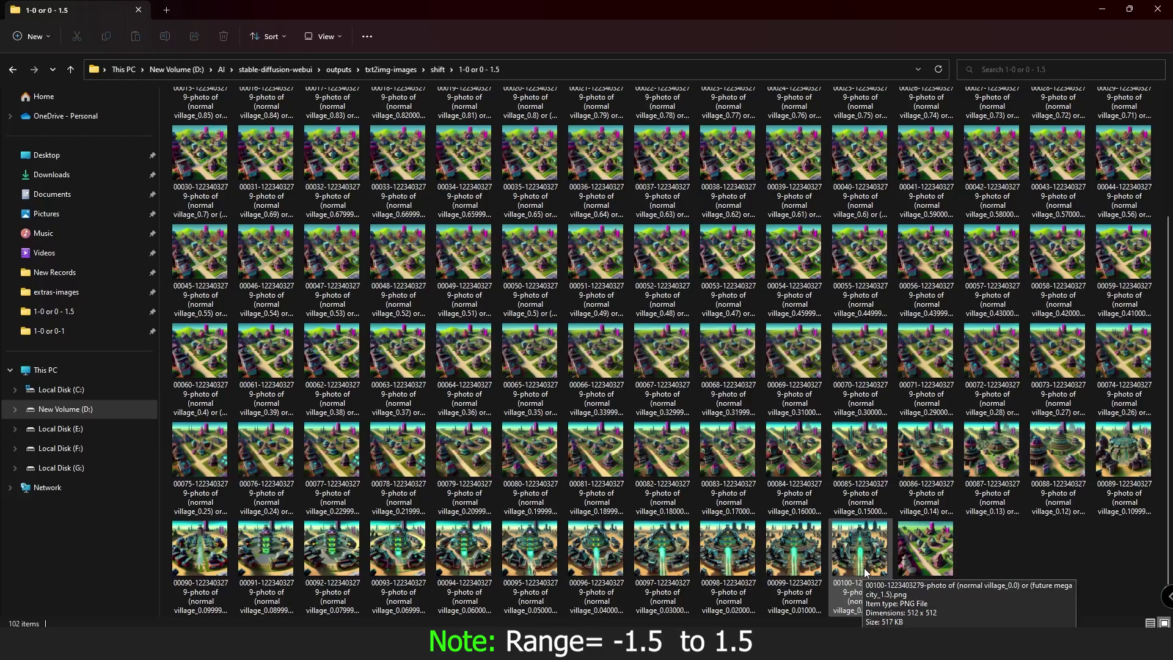
{"action": "double_click", "coordinate": [935, 546]}
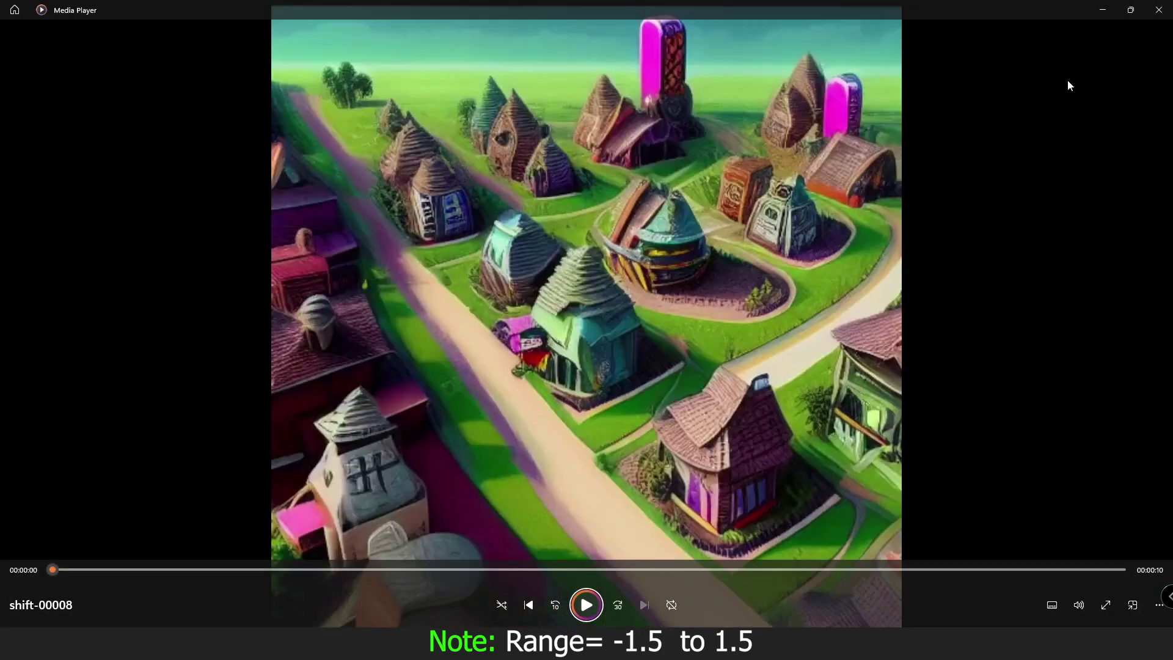
{"action": "left_click", "coordinate": [1160, 10]}
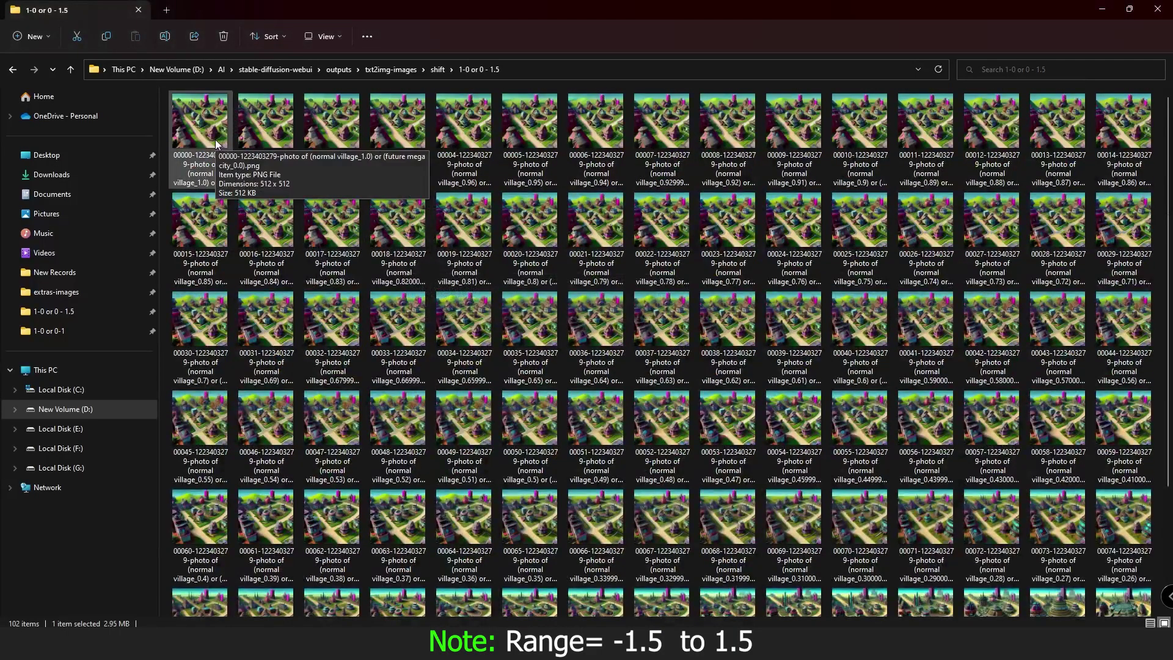
- Compare frames 00000 and 00100 of the 1-0 or 0 - 1.5 folder side by side, close both, and return to the shift folder
{"action": "double_click", "coordinate": [203, 136]}
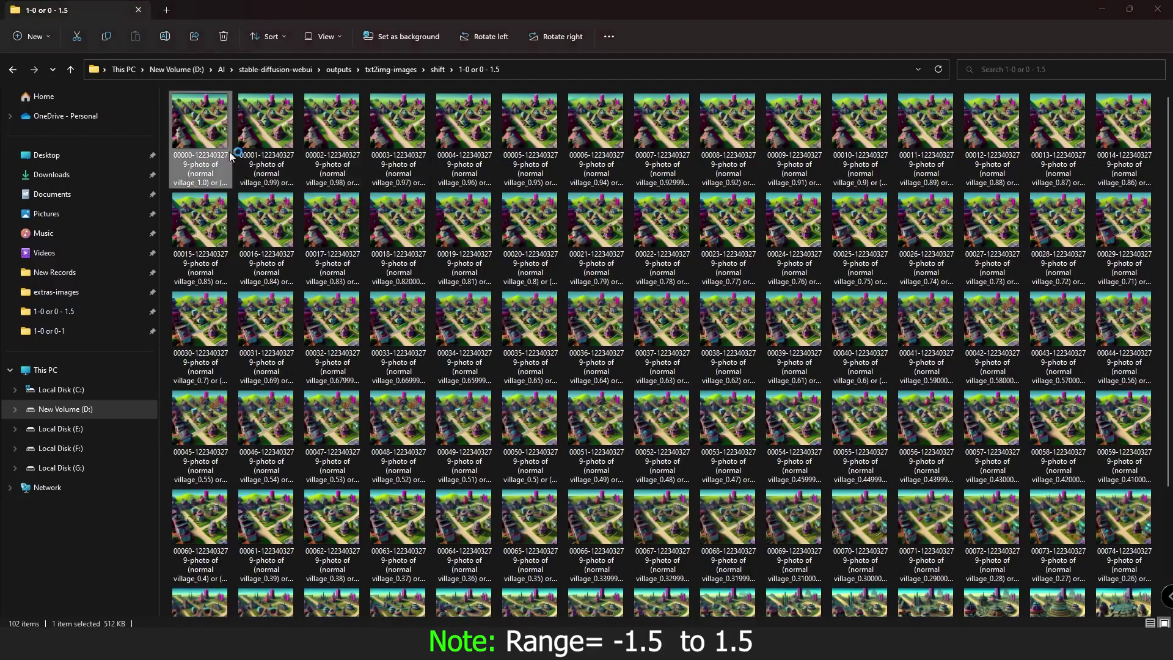
{"action": "left_click_drag", "start_coordinate": [265, 9], "coordinate": [363, 13]}
{"action": "scroll", "coordinate": [803, 375], "scroll_direction": "down", "scroll_amount": 3}
{"action": "double_click", "coordinate": [860, 544]}
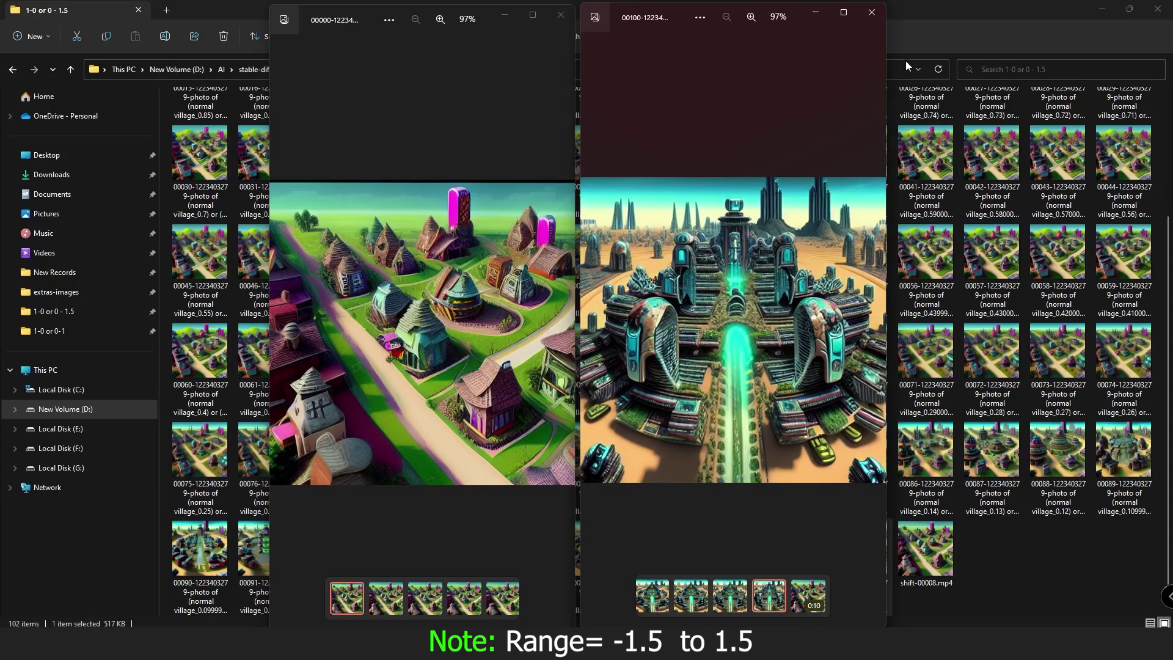
{"action": "left_click", "coordinate": [872, 13]}
{"action": "left_click", "coordinate": [561, 15]}
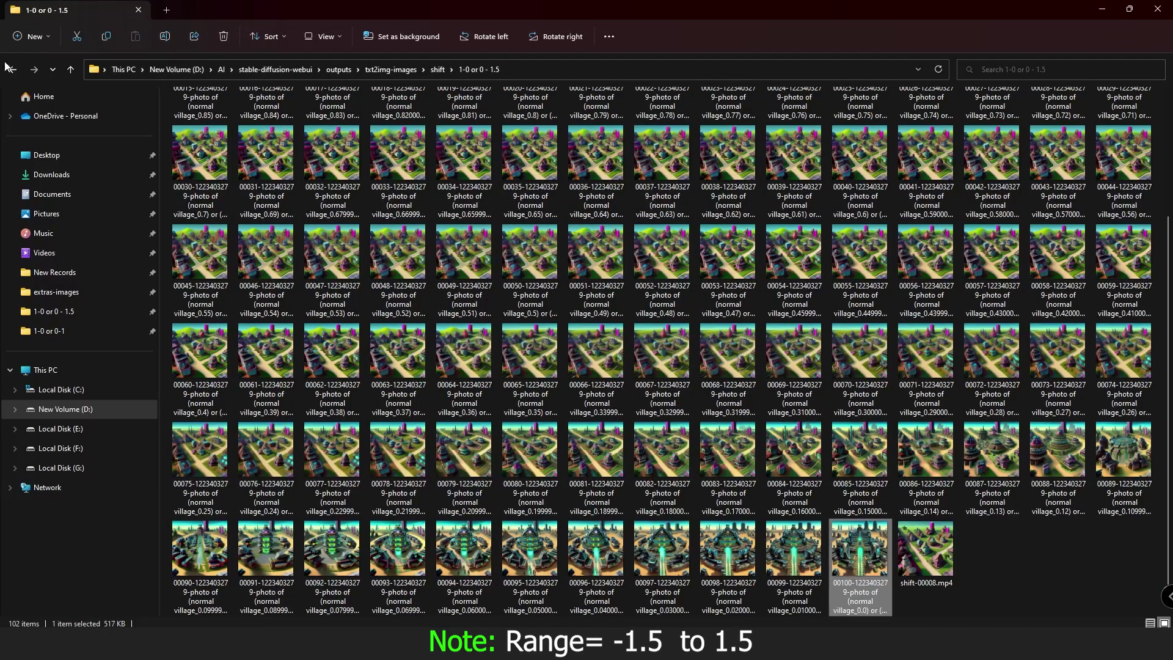
{"action": "left_click", "coordinate": [12, 70]}
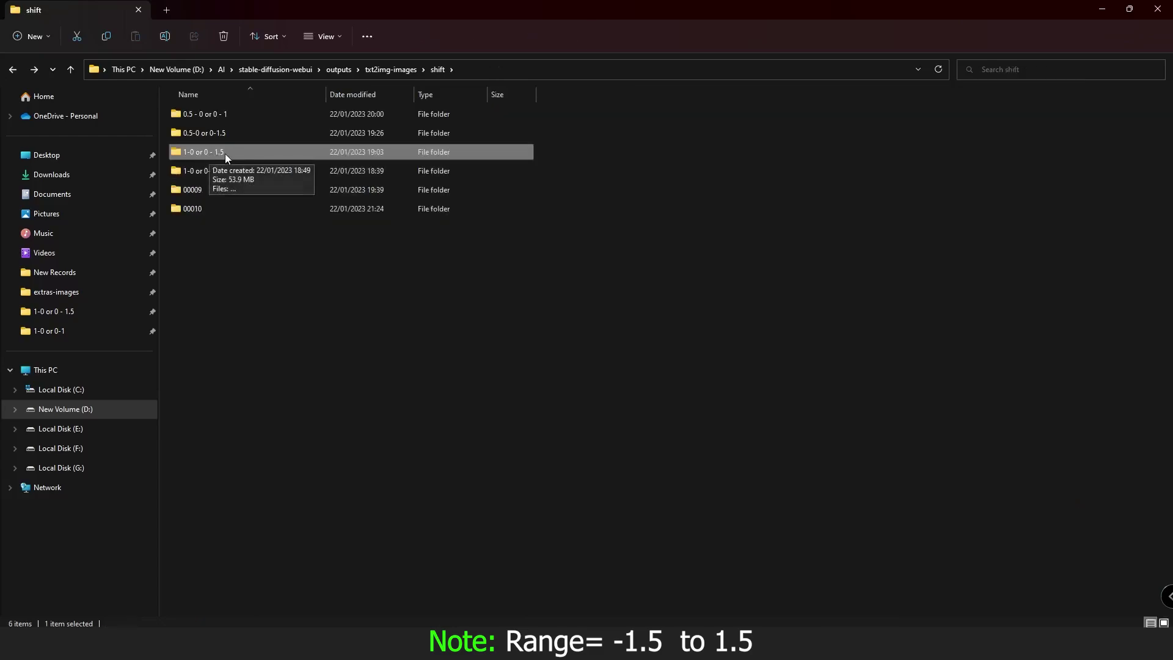
- Open the 0.5-0 or 0-1.5 folder, compare its frames 00000 and 00100 side by side, and put both image windows away
{"action": "left_click", "coordinate": [192, 138]}
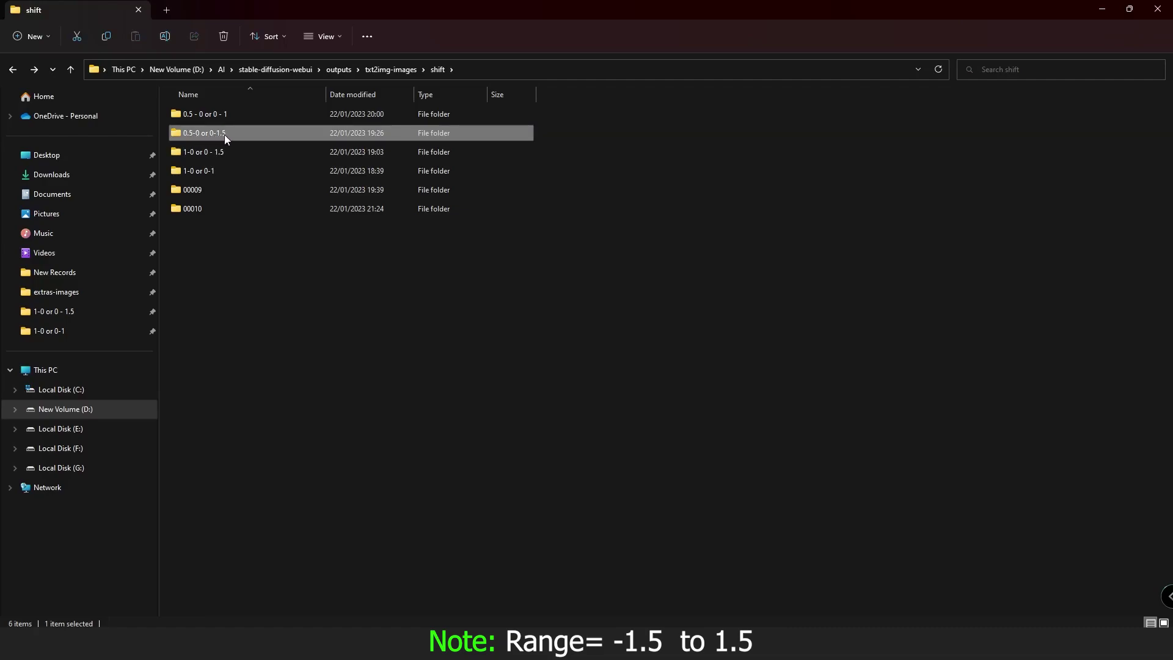
{"action": "double_click", "coordinate": [219, 134]}
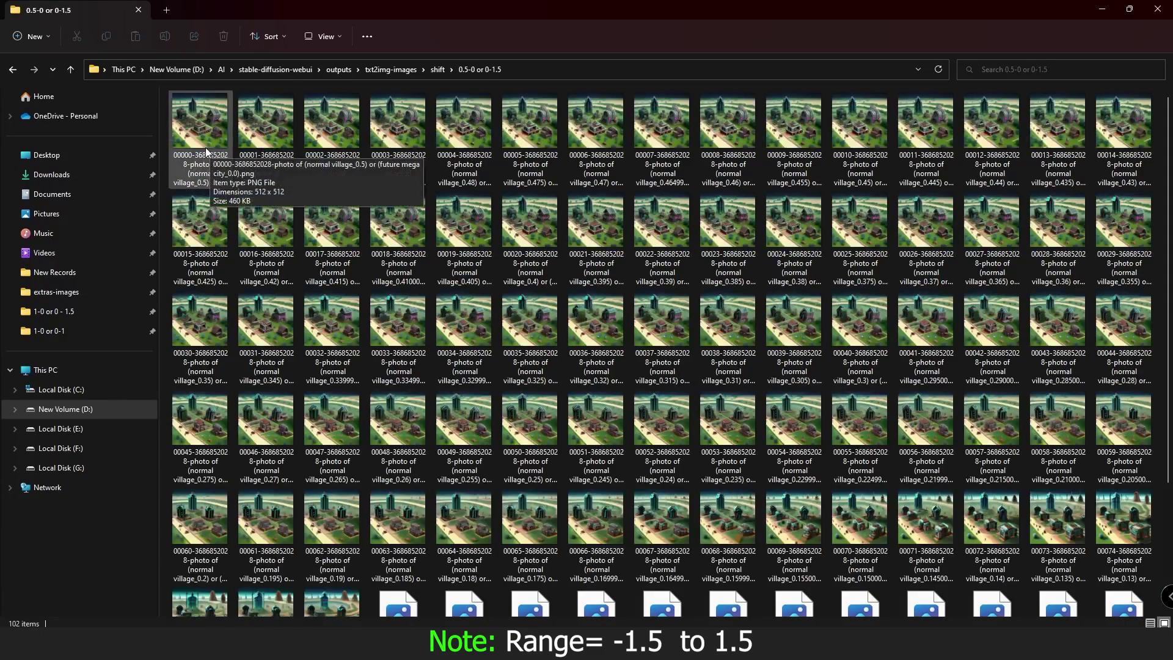
{"action": "double_click", "coordinate": [204, 132]}
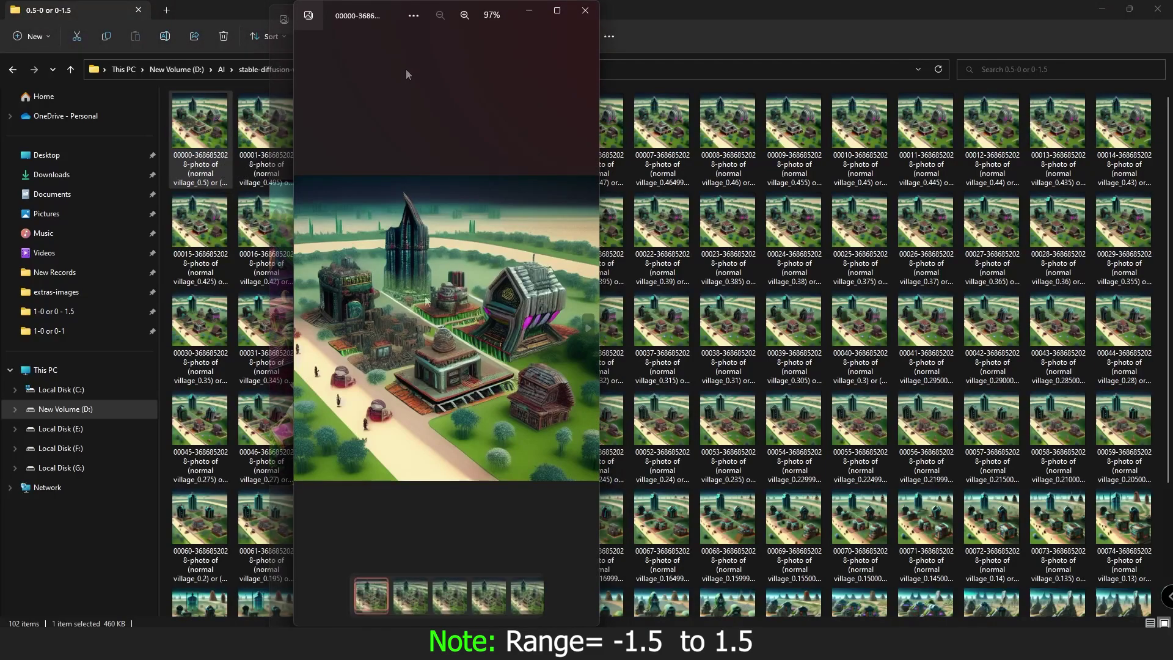
{"action": "scroll", "coordinate": [672, 366], "scroll_direction": "down", "scroll_amount": 3}
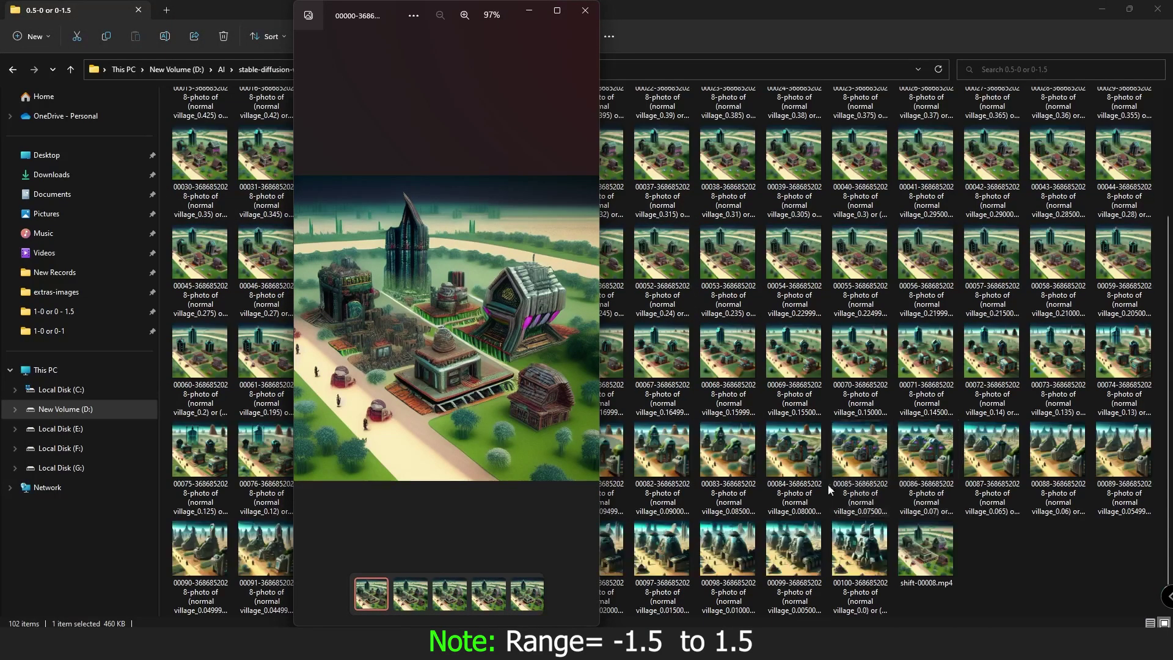
{"action": "double_click", "coordinate": [866, 549]}
{"action": "left_click_drag", "start_coordinate": [406, 30], "coordinate": [701, 13]}
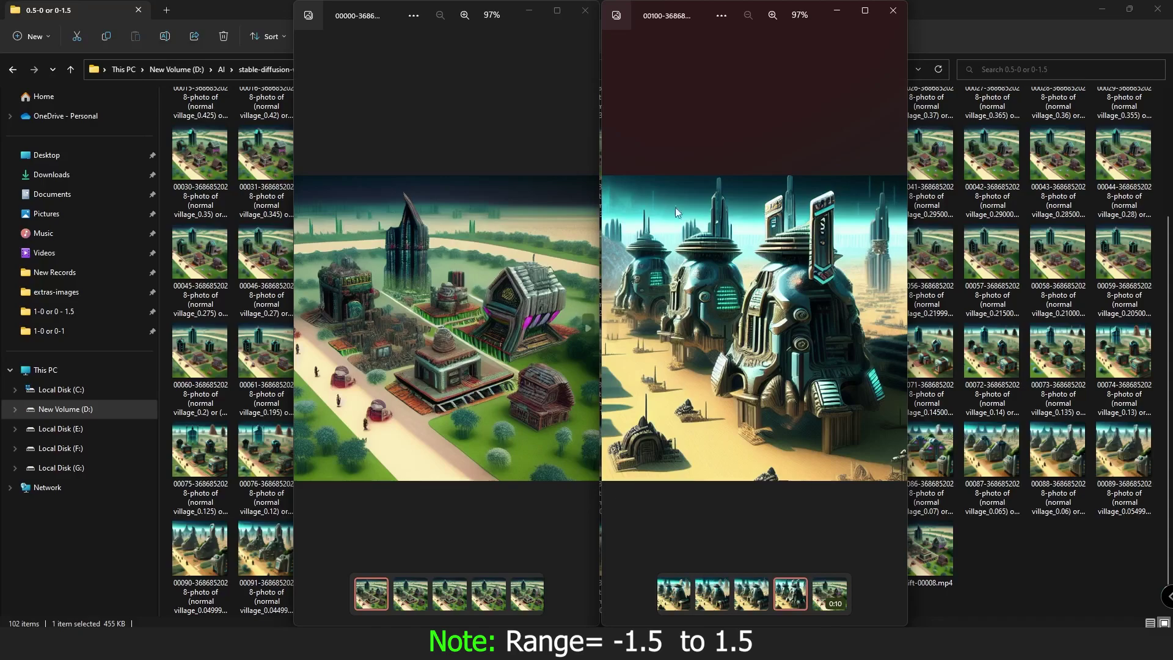
{"action": "left_click", "coordinate": [534, 13]}
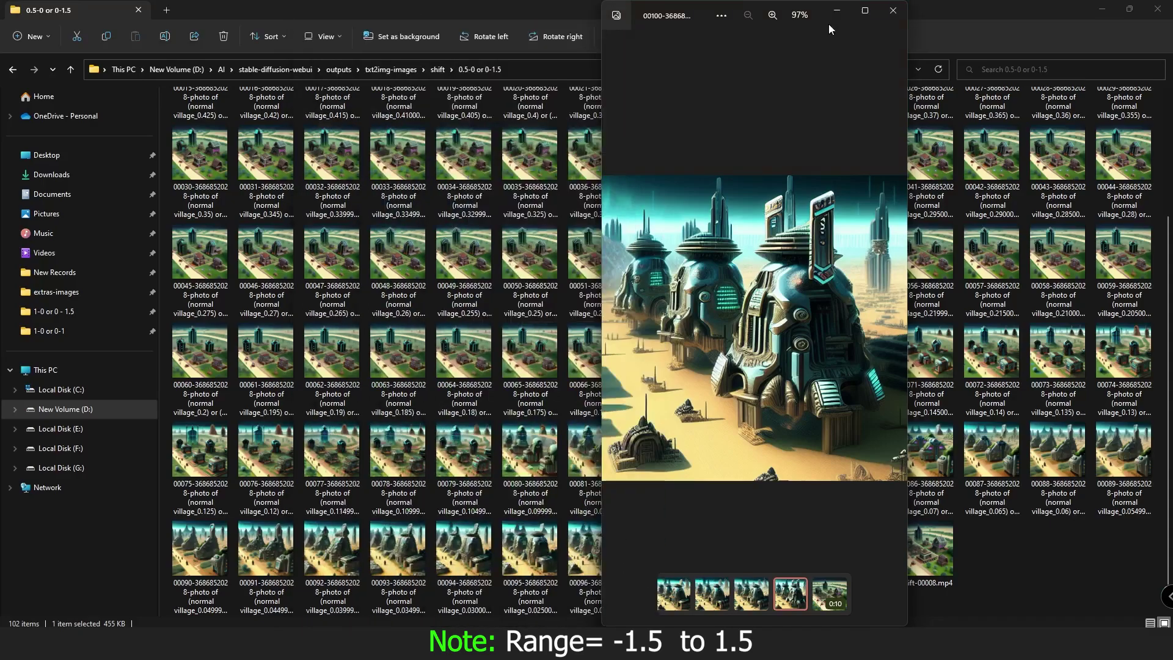
{"action": "left_click", "coordinate": [836, 11]}
- Play the shift-00008.mp4 video of the 0.5-0 or 0-1.5 folder, close the player, and return to the shift folder
{"action": "scroll", "coordinate": [314, 189], "scroll_direction": "up", "scroll_amount": 3}
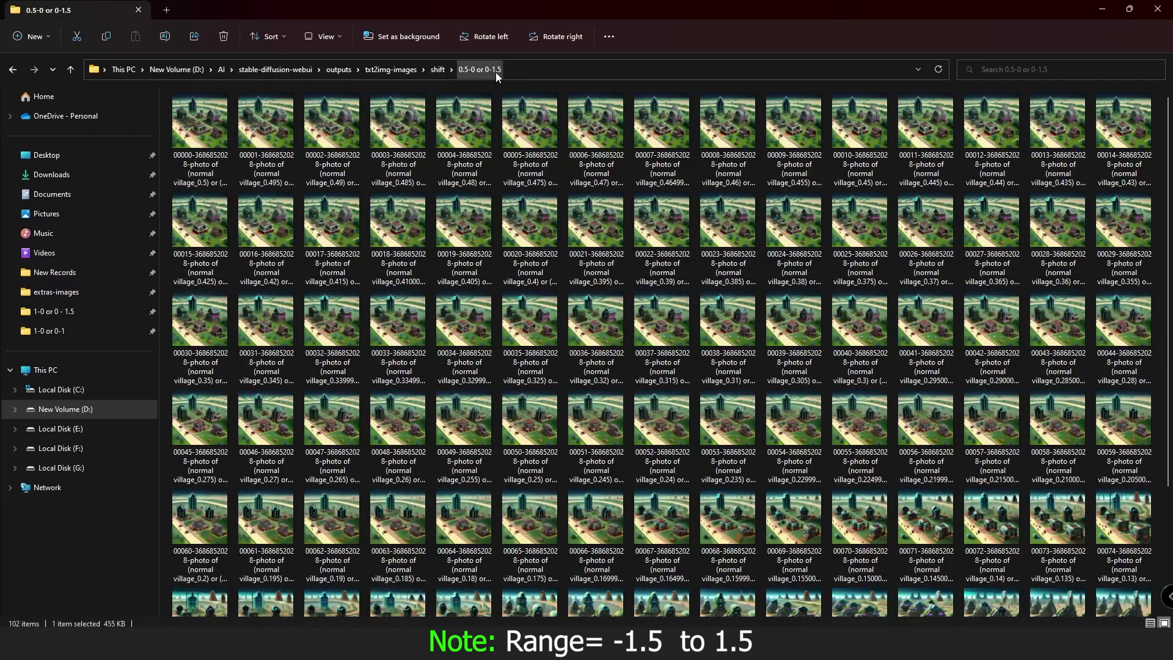
{"action": "scroll", "coordinate": [824, 550], "scroll_direction": "down", "scroll_amount": 3}
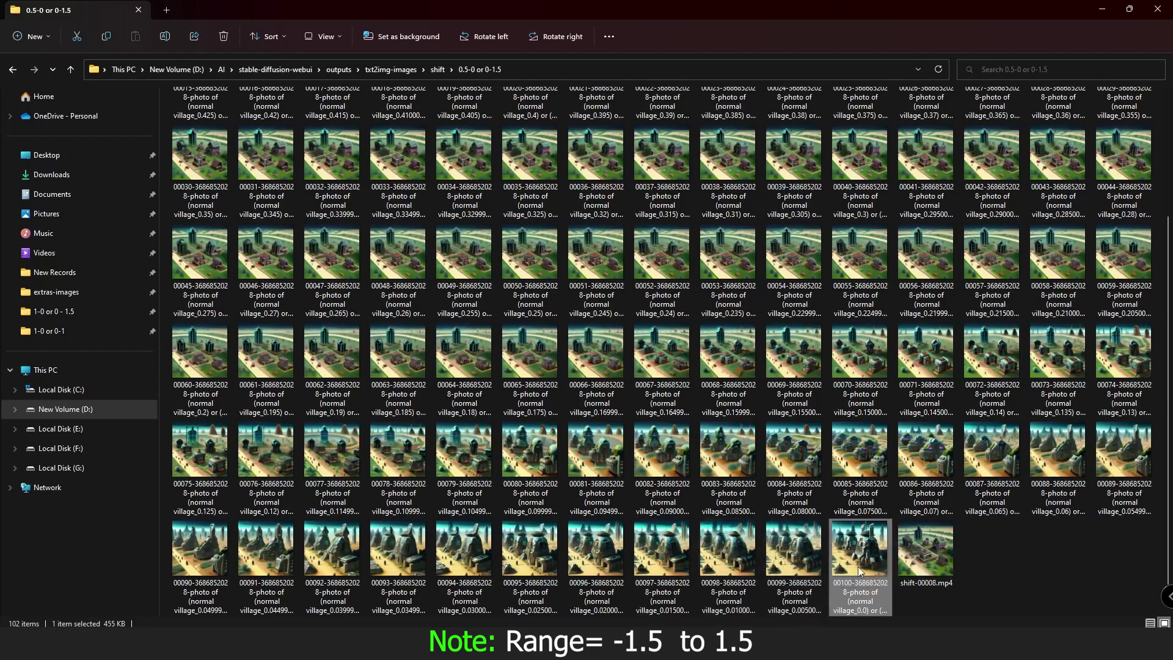
{"action": "double_click", "coordinate": [926, 563]}
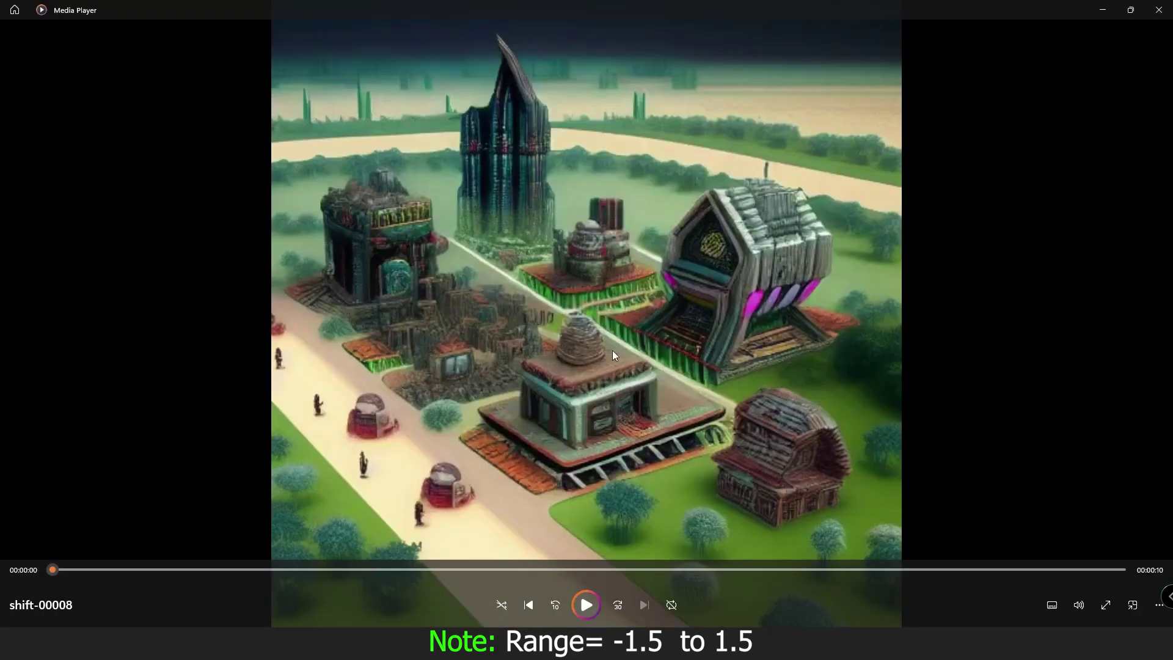
{"action": "left_click", "coordinate": [1159, 10]}
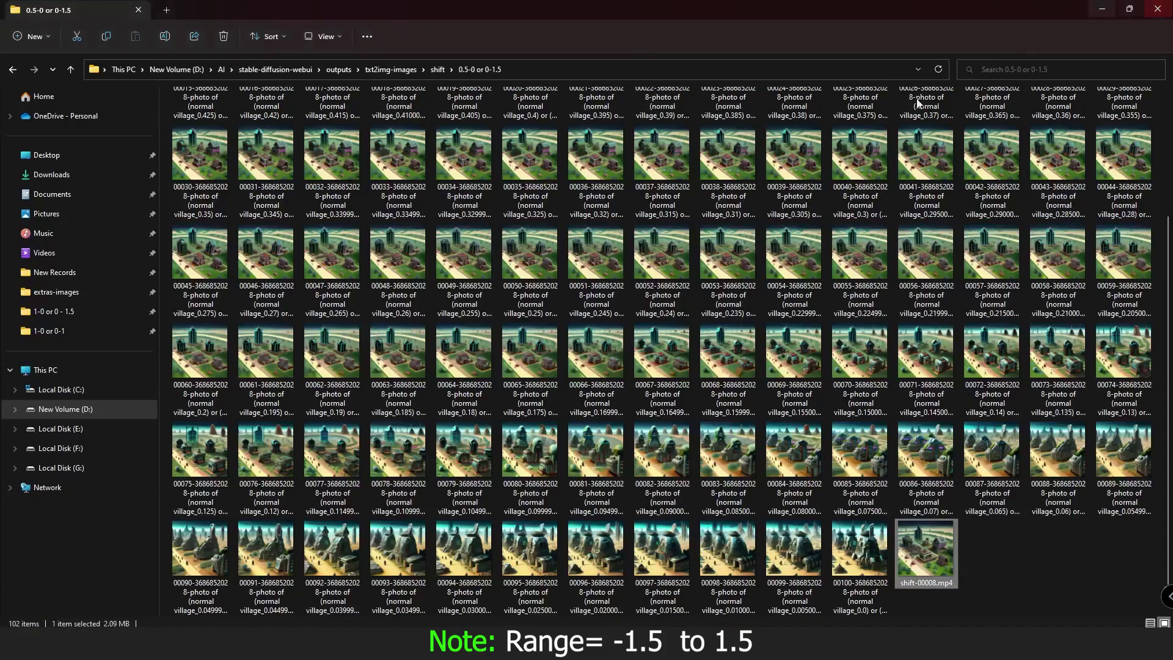
{"action": "scroll", "coordinate": [332, 248], "scroll_direction": "up", "scroll_amount": 3}
{"action": "left_click", "coordinate": [215, 95]}
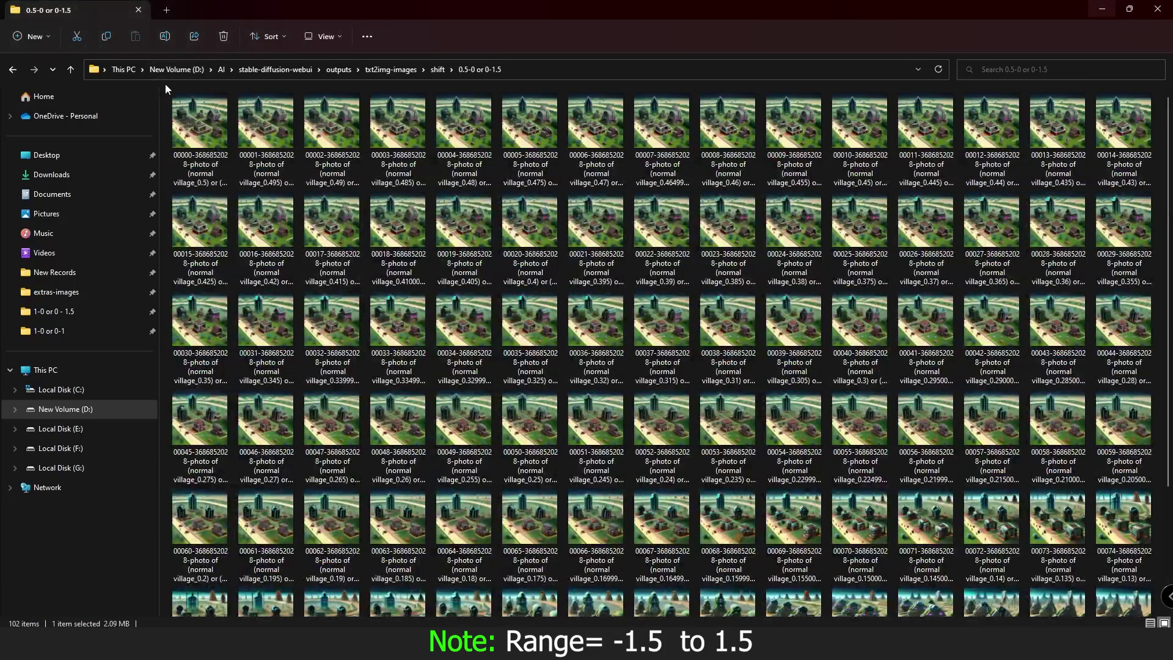
{"action": "left_click", "coordinate": [12, 69]}
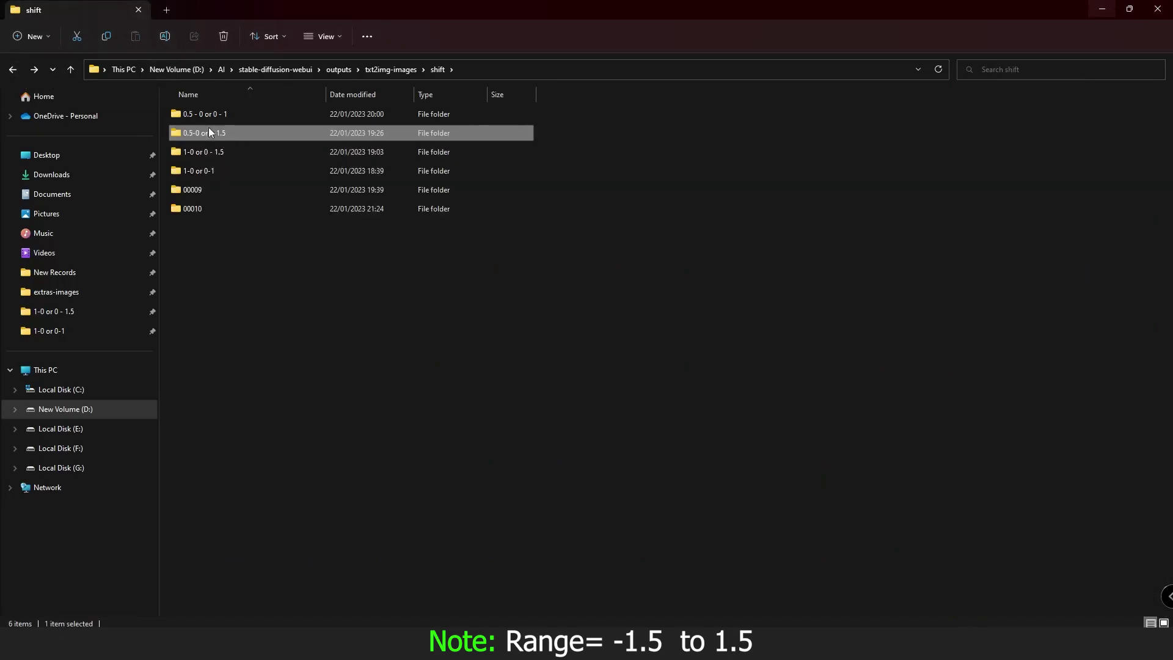
- Open the 0.5 - 0 or 0 - 1 folder and check the attention weights in its first and last frame names
{"action": "left_click", "coordinate": [191, 118]}
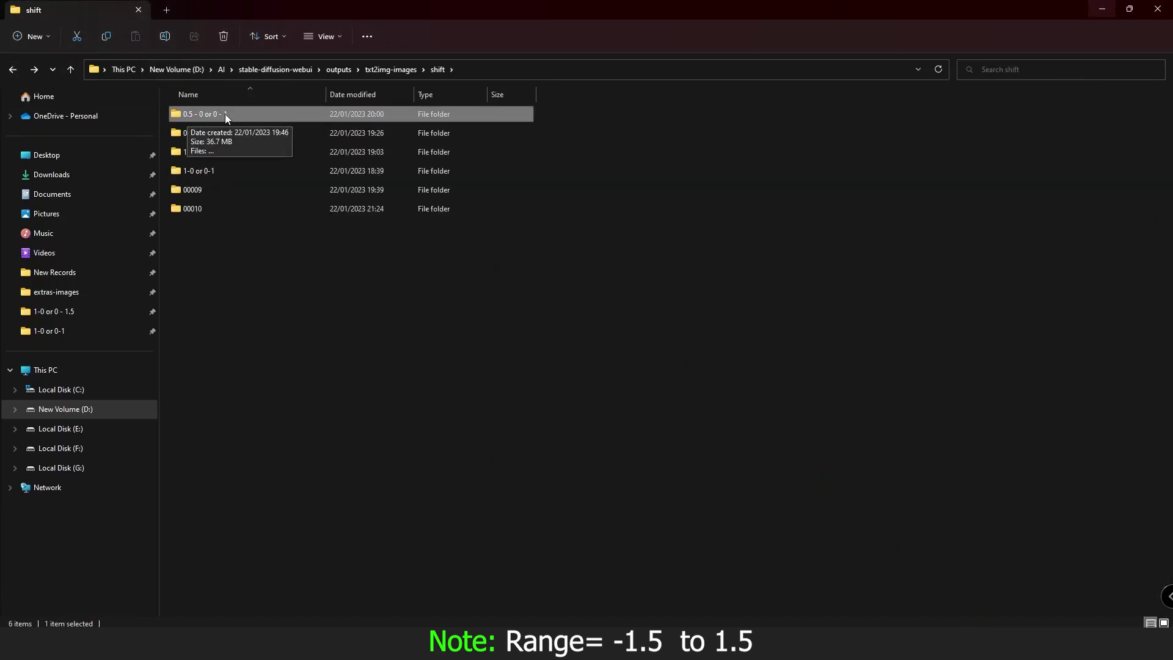
{"action": "double_click", "coordinate": [207, 116]}
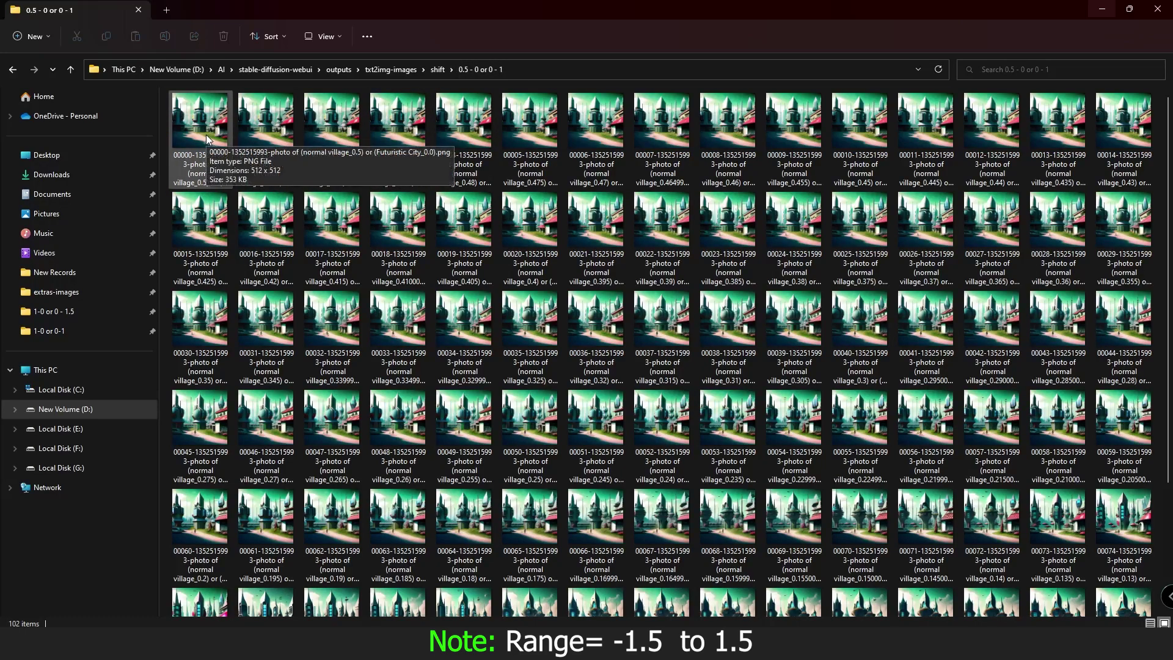
{"action": "scroll", "coordinate": [876, 563], "scroll_direction": "down", "scroll_amount": 3}
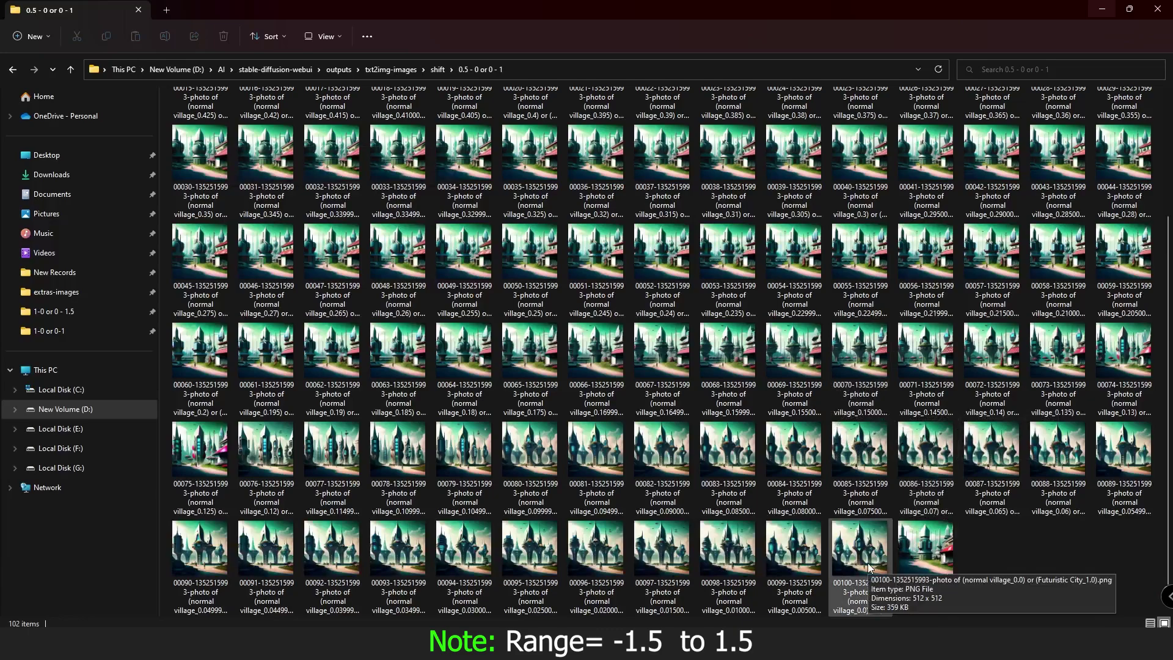
{"action": "key", "text": "Home"}
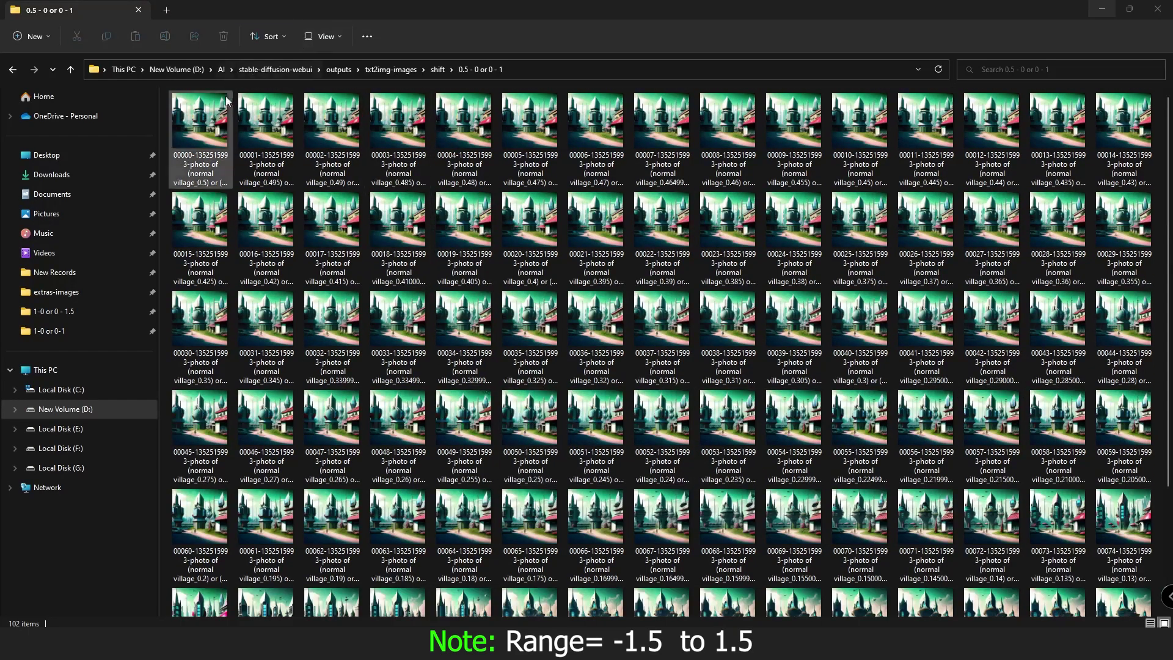
- Compare frames 00000 and 00100 of the 0.5 - 0 or 0 - 1 folder side by side, and close both image windows
{"action": "key", "text": "Return"}
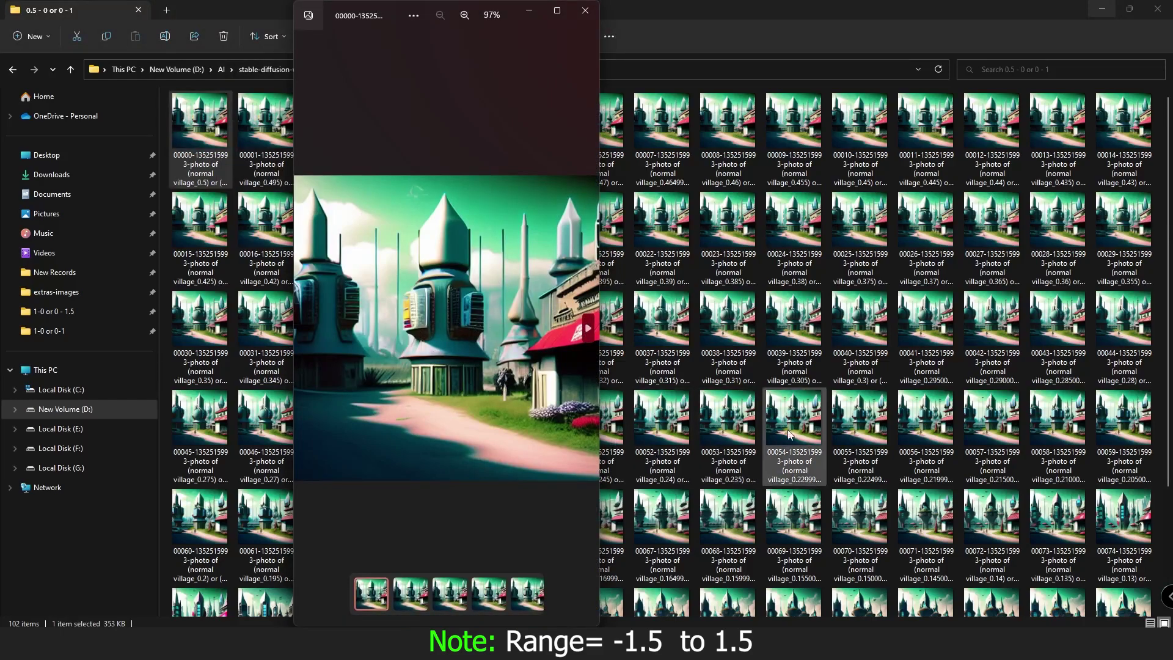
{"action": "scroll", "coordinate": [856, 550], "scroll_direction": "down", "scroll_amount": 3}
{"action": "left_click", "coordinate": [863, 578]}
{"action": "key", "text": "Return"}
{"action": "left_click_drag", "start_coordinate": [416, 21], "coordinate": [698, 16]}
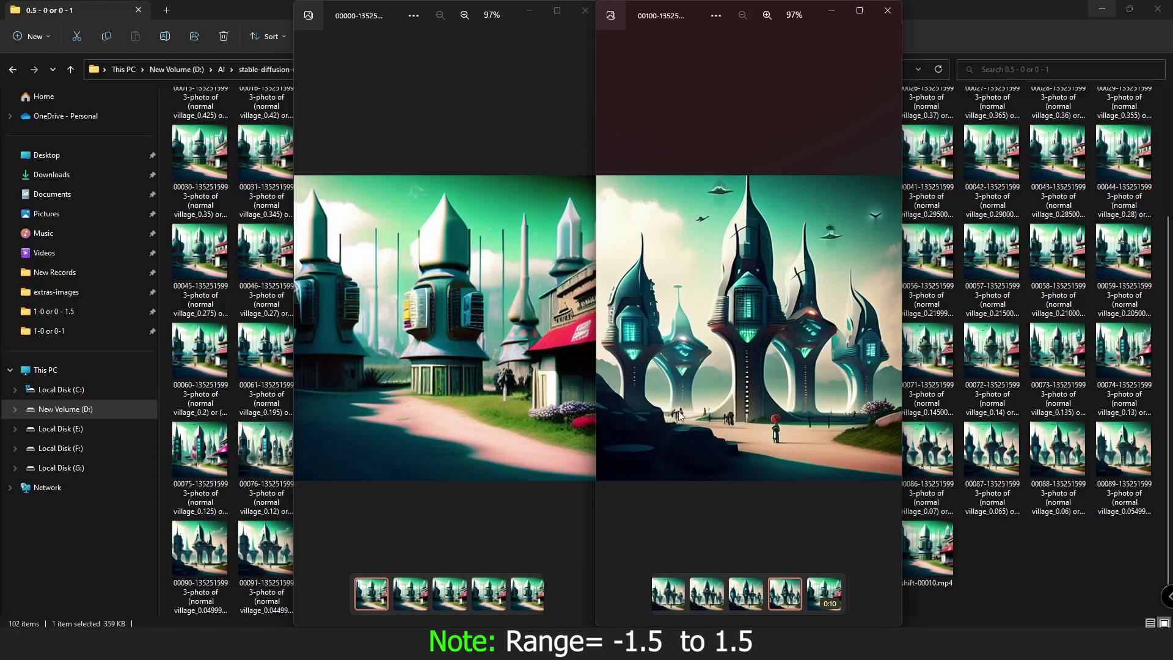
{"action": "left_click", "coordinate": [888, 10]}
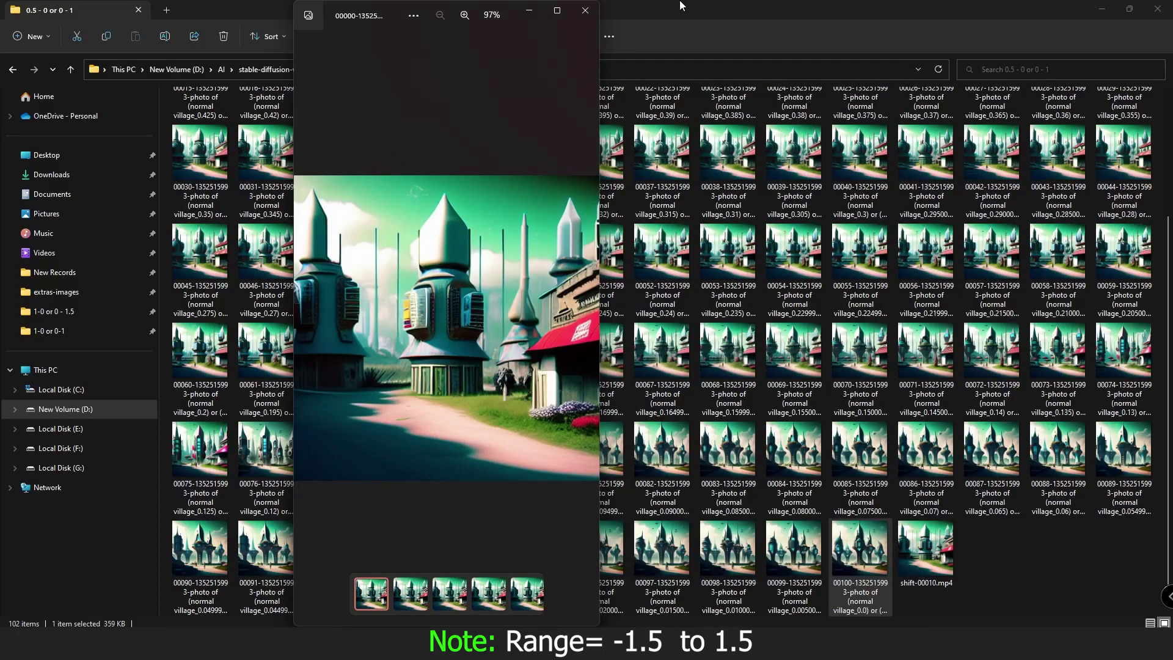
{"action": "left_click", "coordinate": [585, 10]}
- Play the shift-00010.mp4 video of the 0.5 - 0 or 0 - 1 folder
{"action": "double_click", "coordinate": [917, 543]}
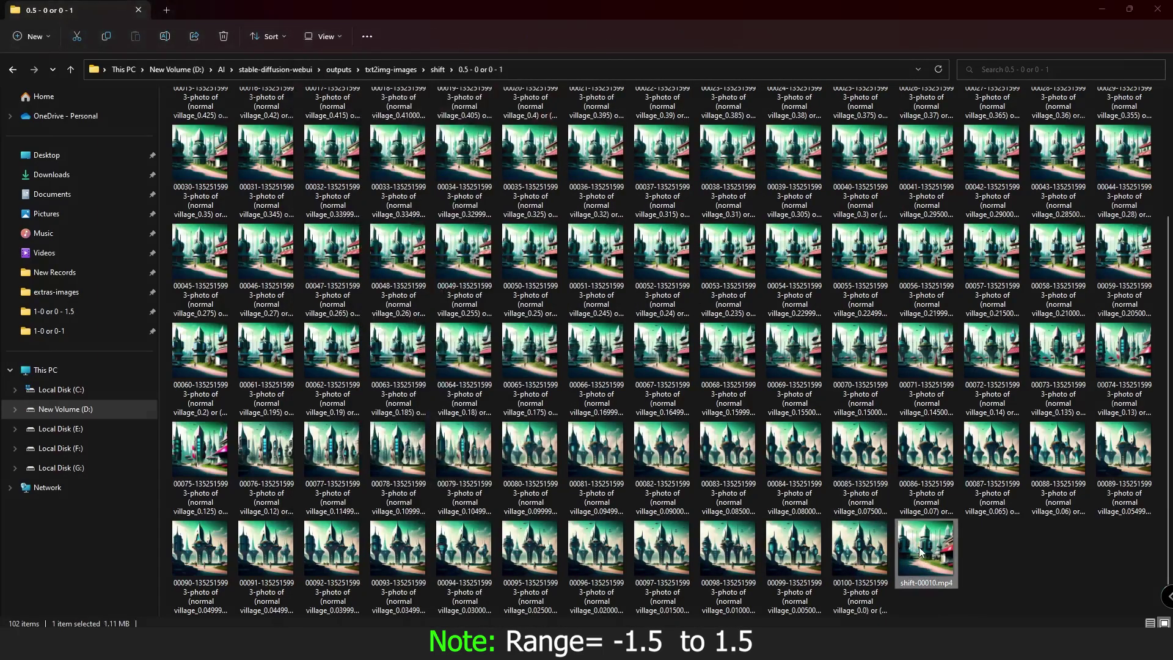